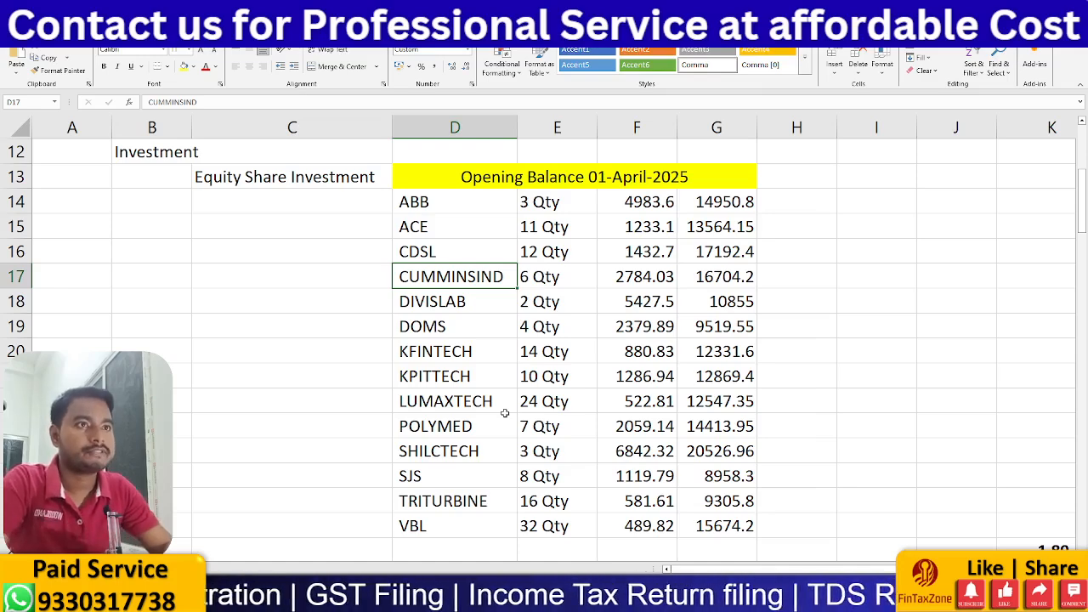
- Examine the equity share opening balances in the Excel sheet, covering each stock's name, quantity and rate
key("alt+Tab")
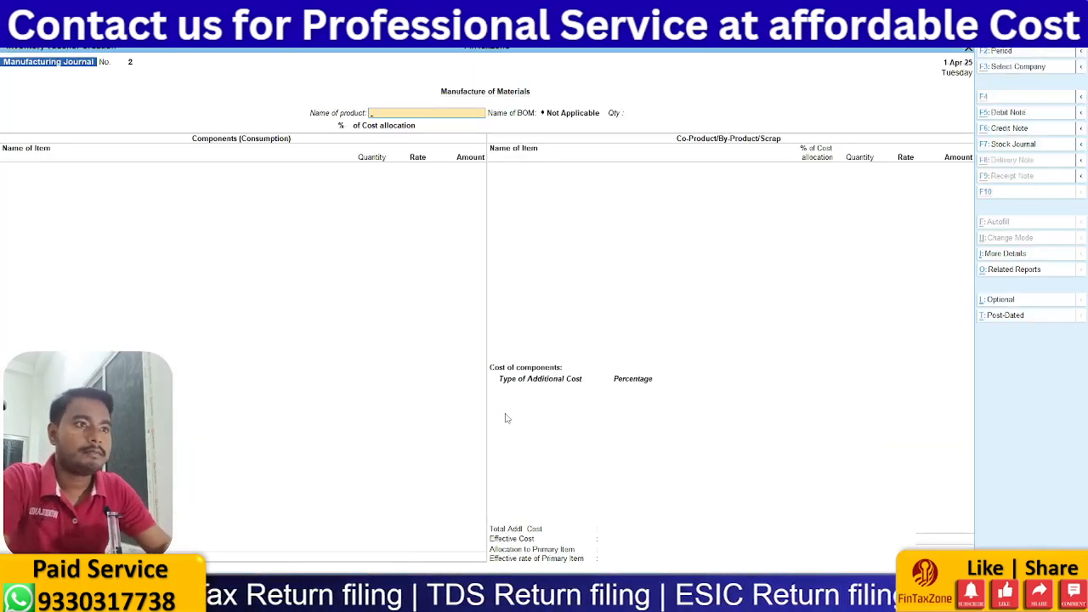
key("alt+Tab")
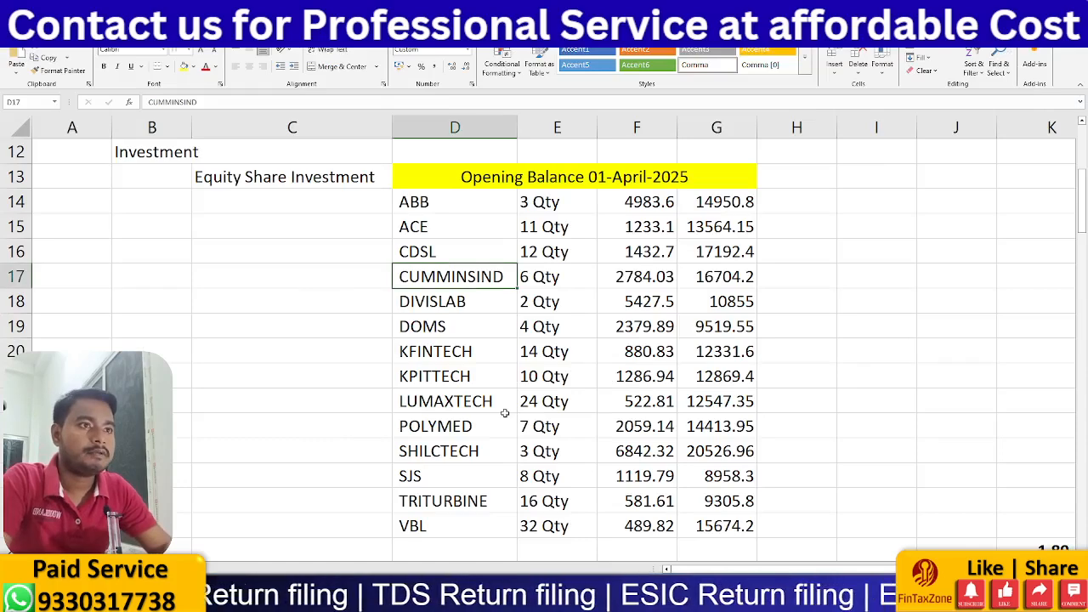
key("Up")
key("Up")
key("Up")
key("Down")
key("Down")
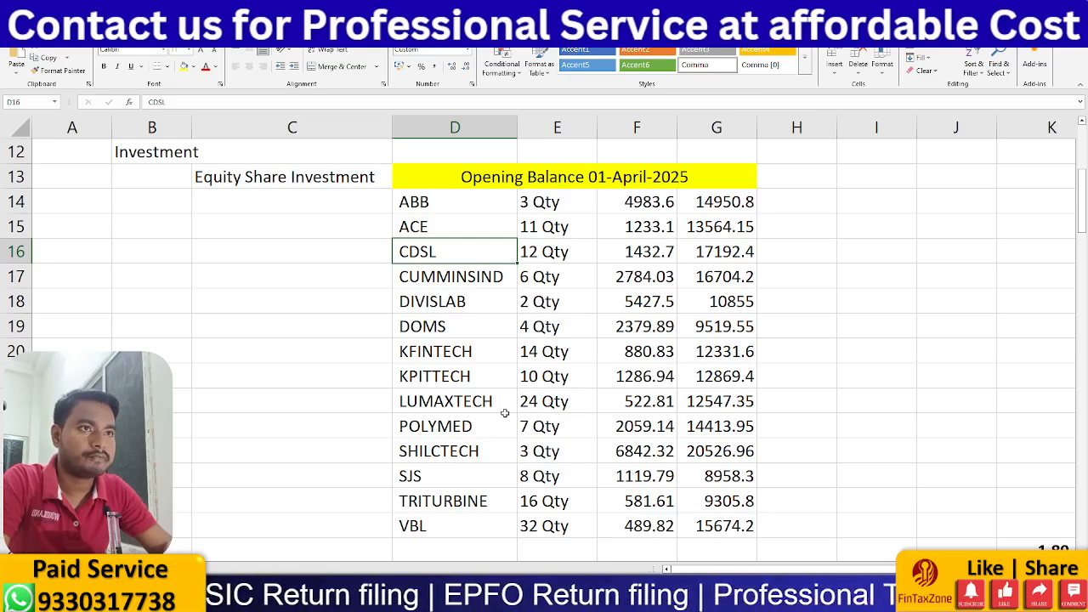
key("Up")
key("Up")
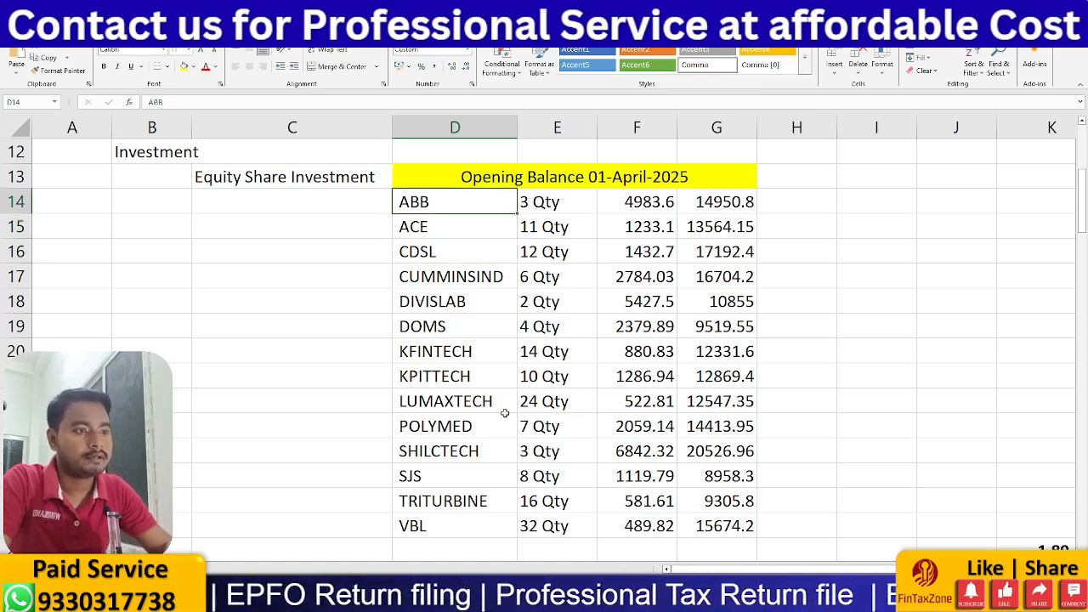
key("shift+Right")
key("shift+Right")
key("shift+Down")
key("shift+Down")
key("shift+Down")
key("shift+Down")
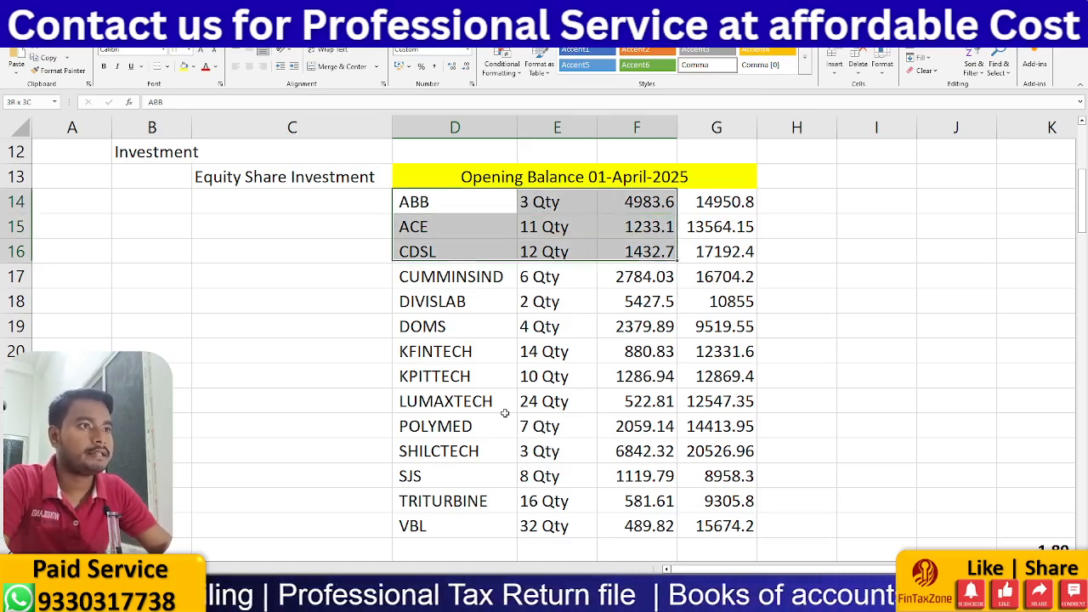
key("shift+Down")
key("shift+Down")
key("shift+Down")
key("shift+Down")
key("shift+Down")
key("shift+Down")
key("shift+Down")
key("shift+Down")
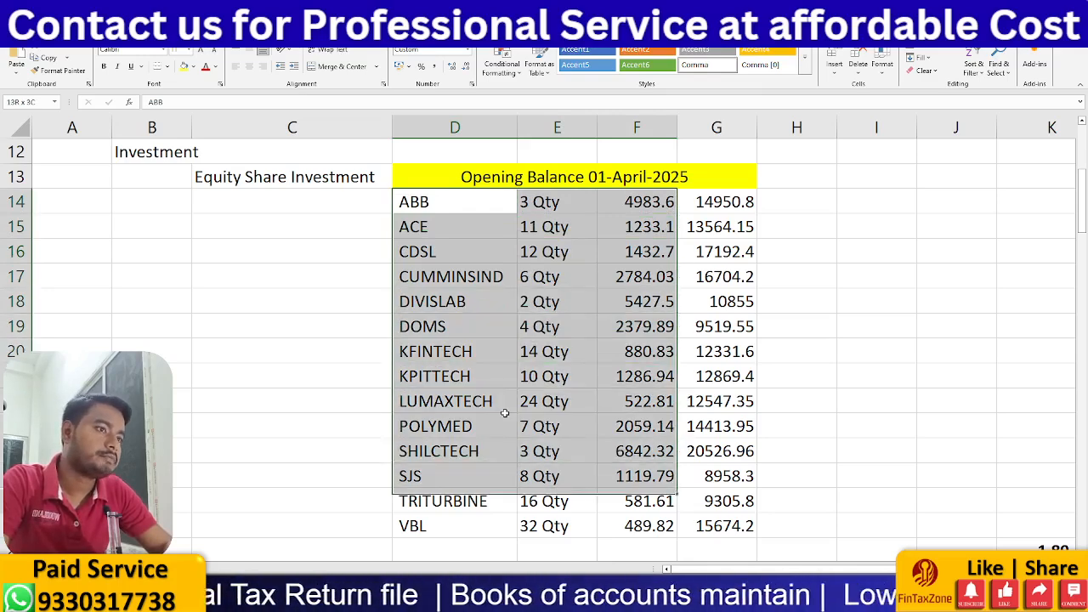
key("Right")
key("Left")
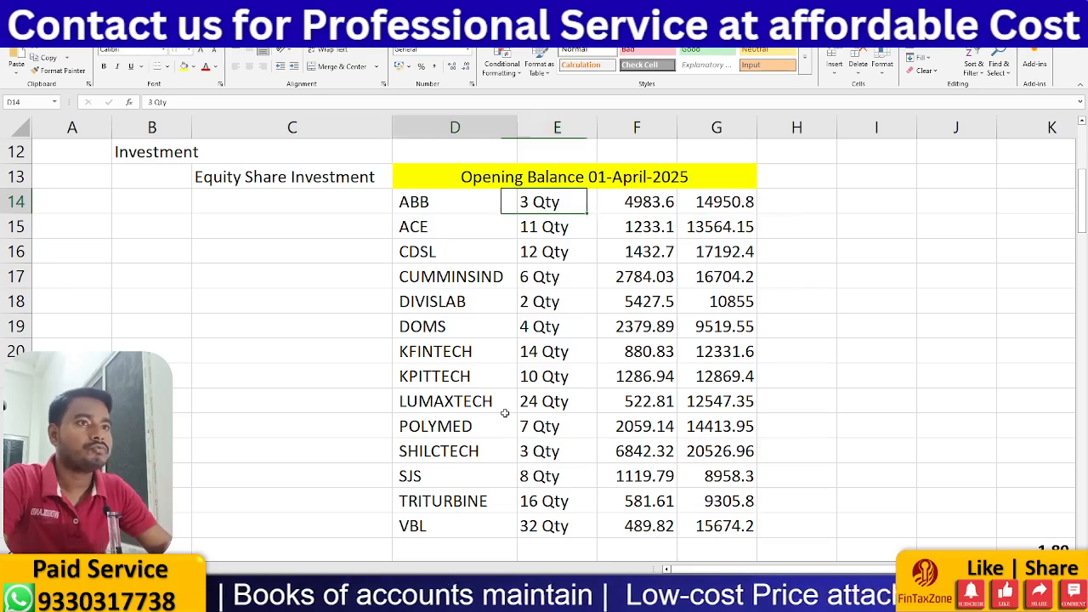
- Switch to TallyPrime, leave the manufacturing journal and open the creation form for a new ledger
key("alt+Tab")
key("Escape")
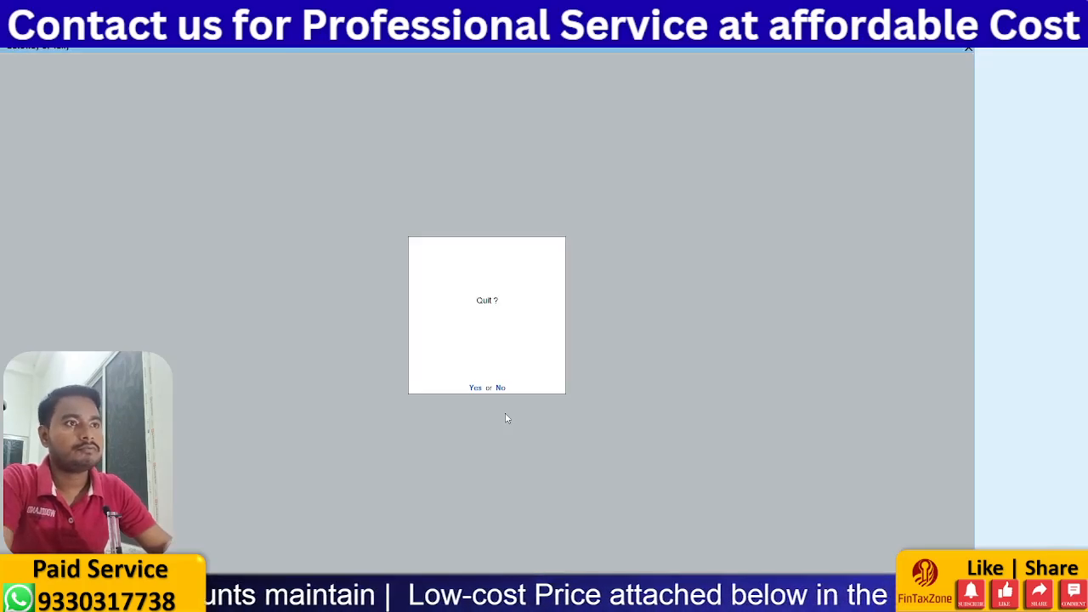
key("Return")
key("Return")
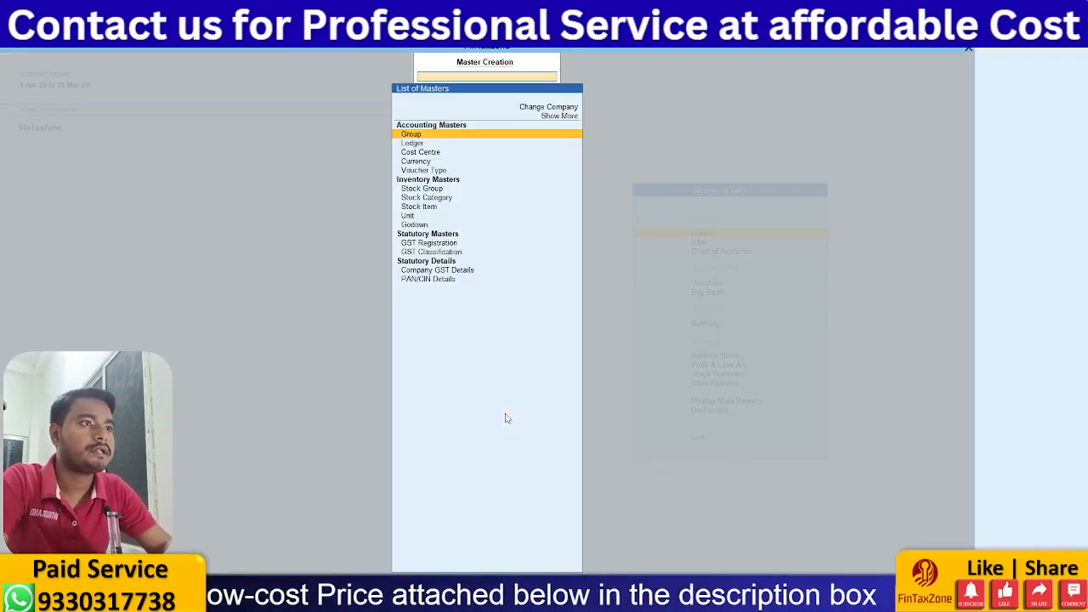
key("Down")
key("Down")
key("Up")
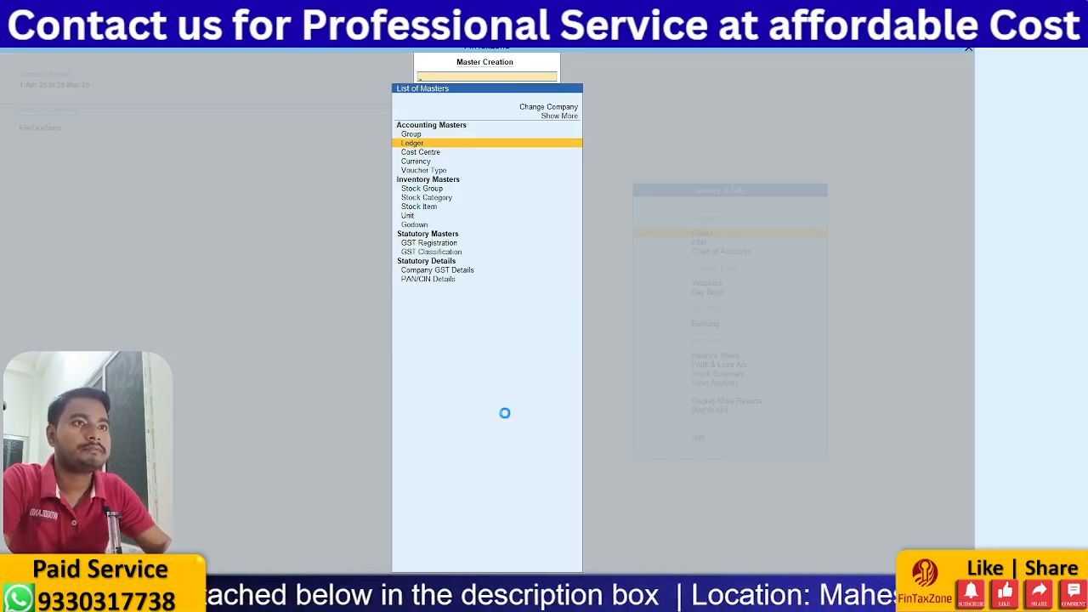
key("Return")
- Copy the stock name ABB from the Excel sheet and use it as the new ledger's name in TallyPrime
key("alt+Tab")
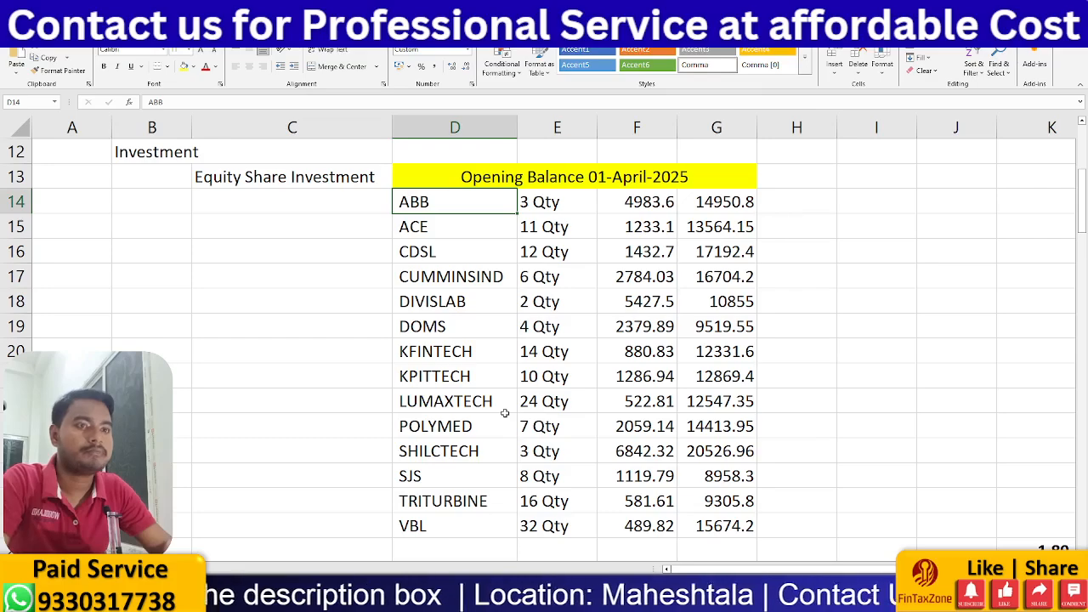
key("ctrl+c")
key("alt+Tab")
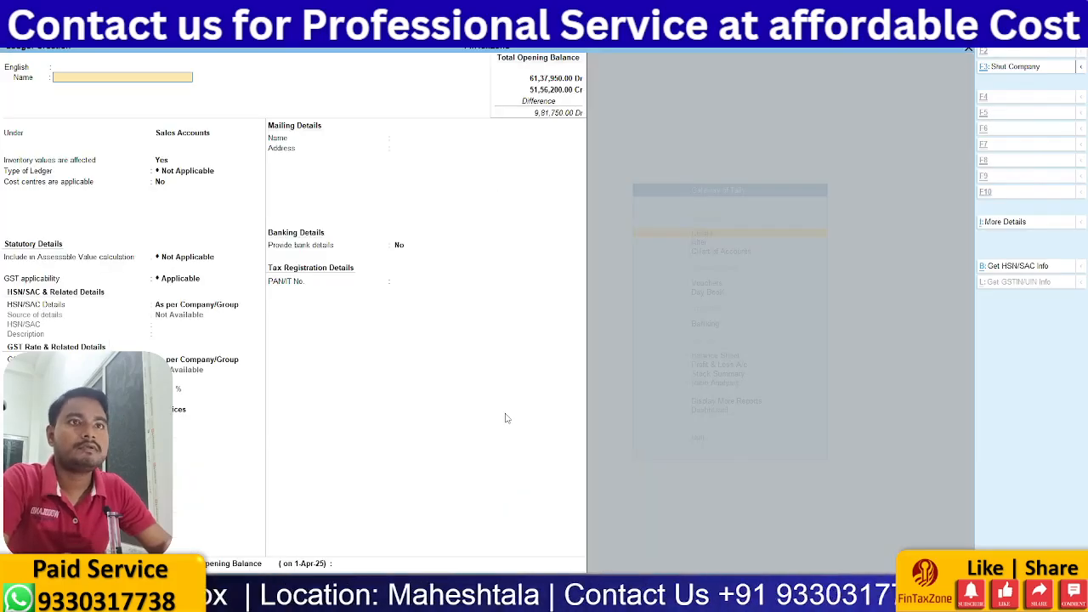
key("ctrl+alt+v")
key("Return")
key("Return")
key("Return")
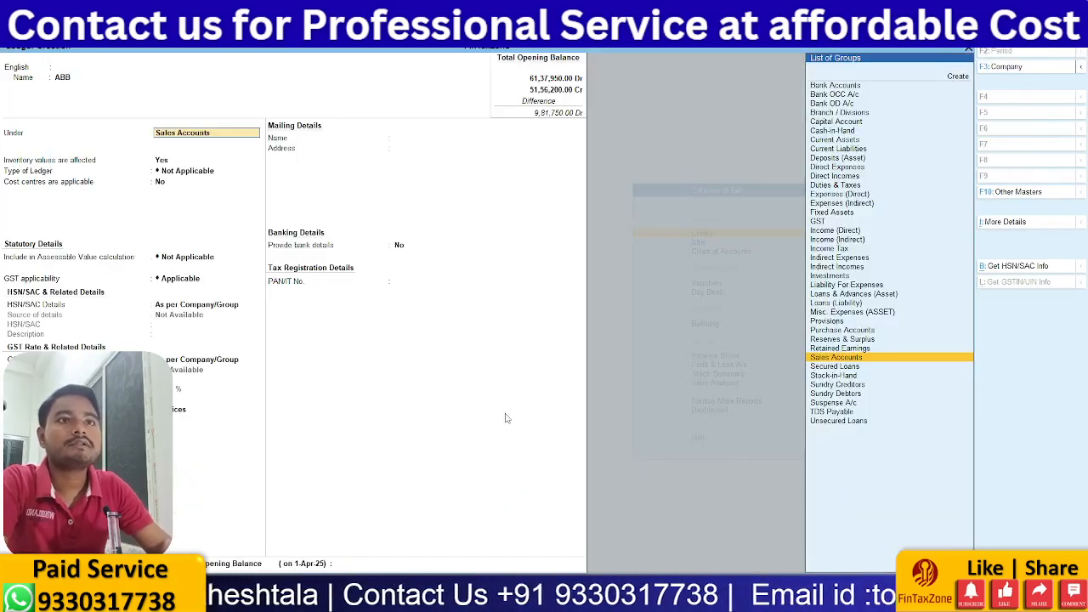
- Create a new group named Equity Share Investment under Investments for the ABB ledger, keeping the group's other settings at their defaults
key("alt+Tab")
key("alt+Tab")
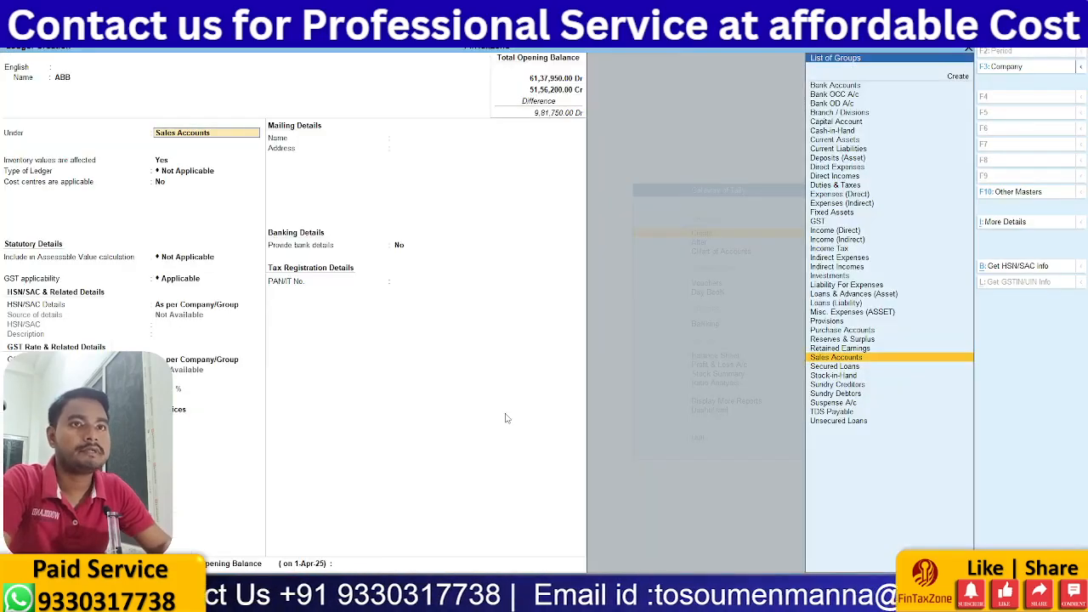
key("alt+Tab")
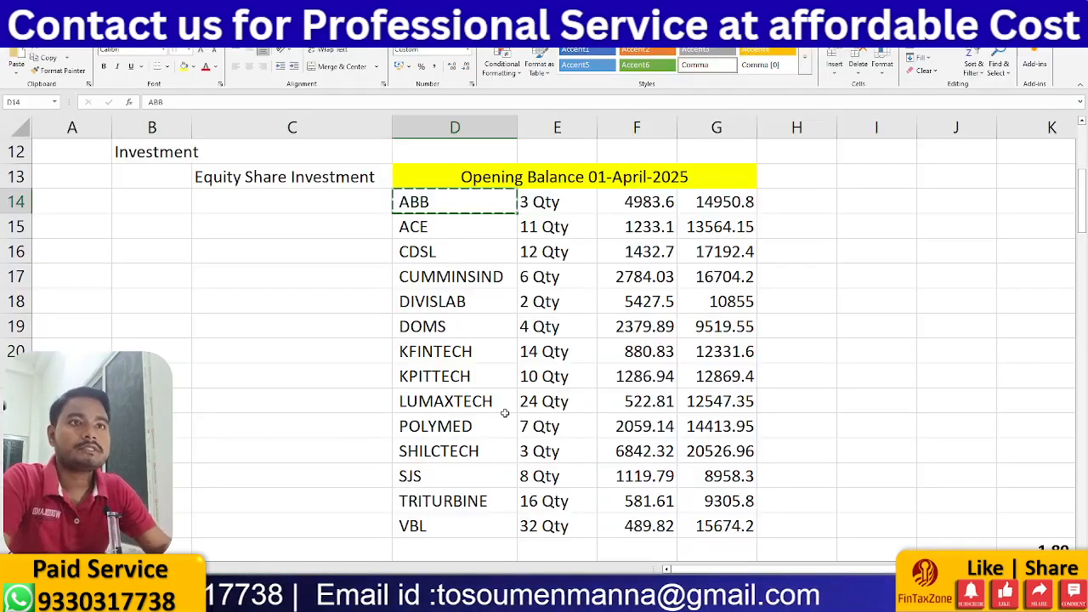
key("alt+Tab")
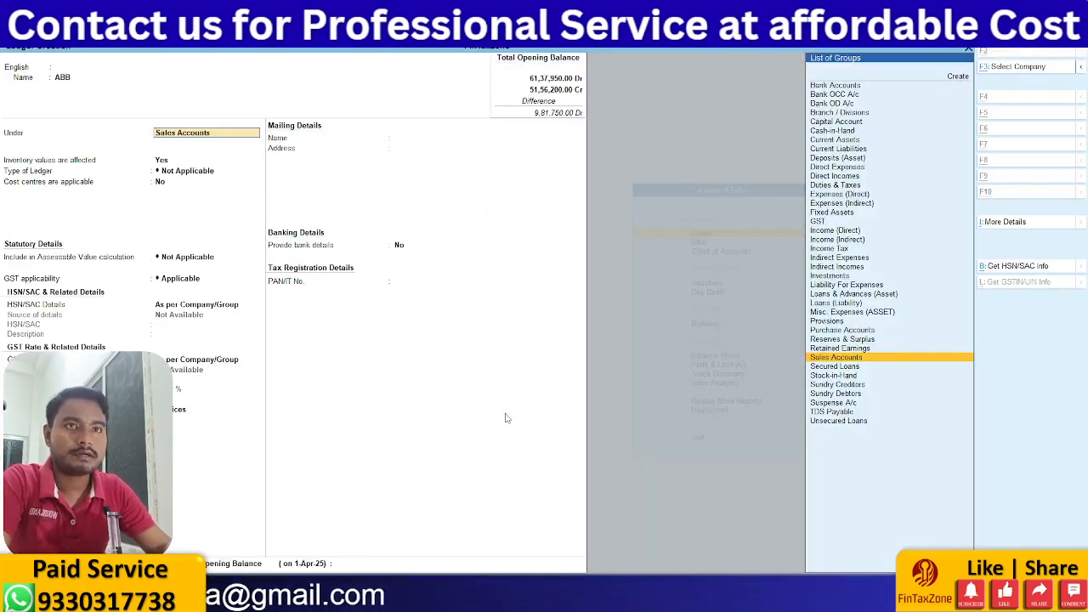
key("alt+c")
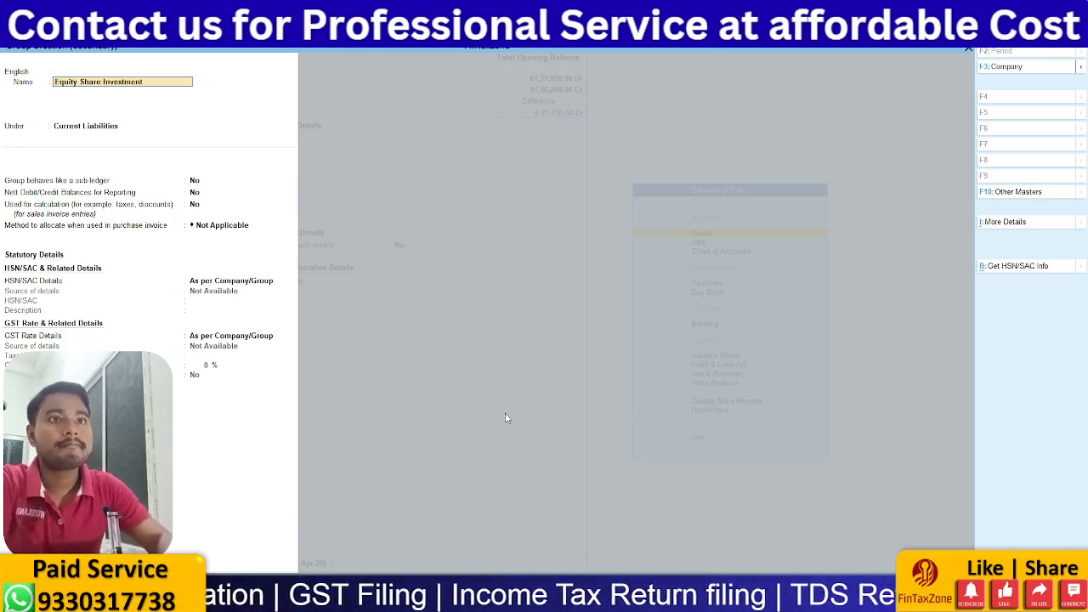
key("Return")
key("Return")
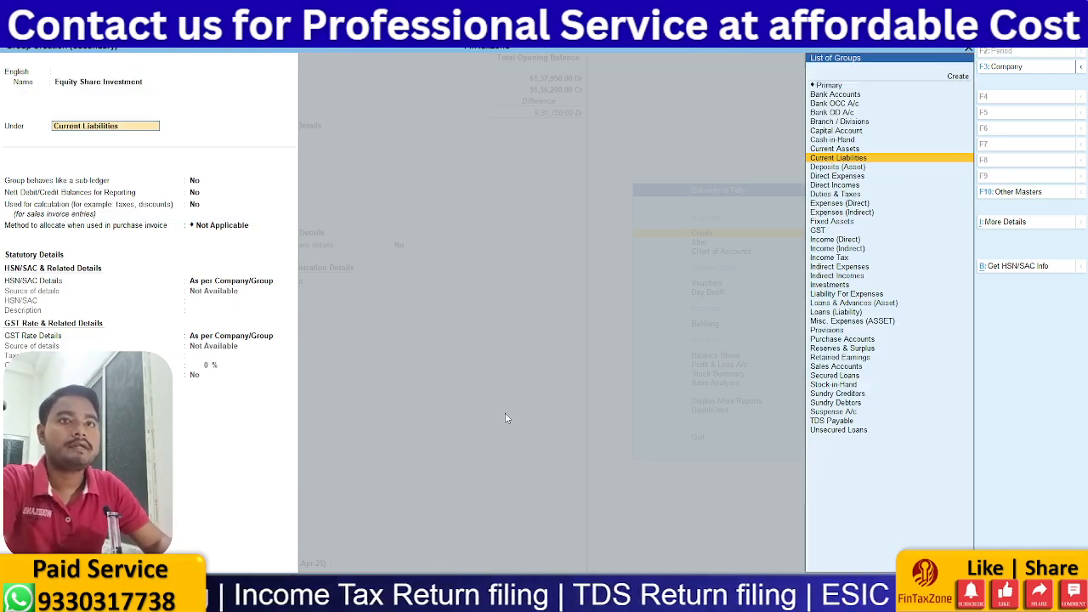
type("Inve")
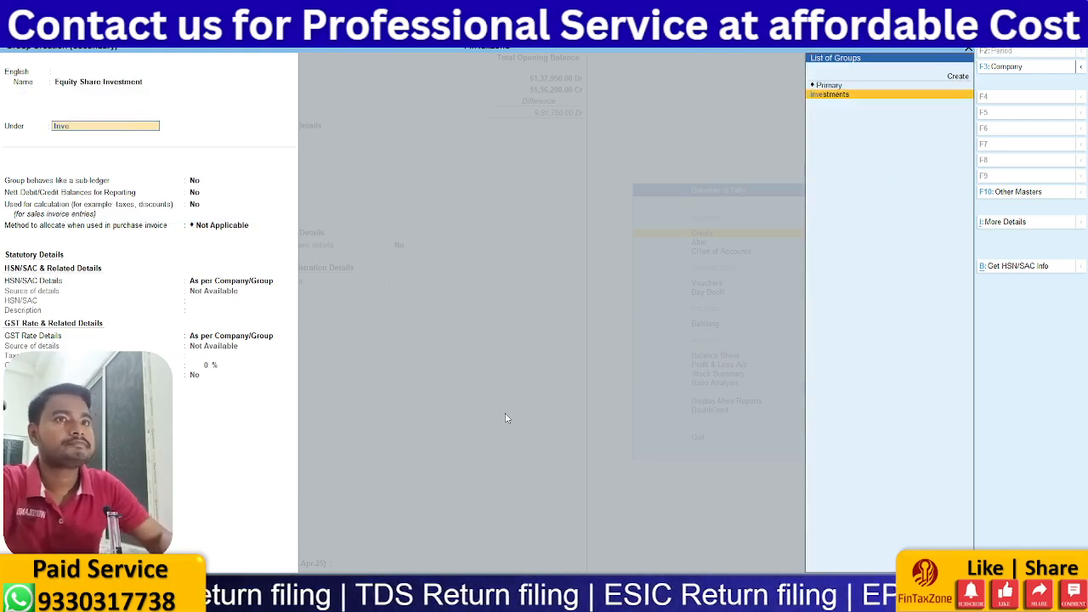
key("Return")
key("Return")
key("Return")
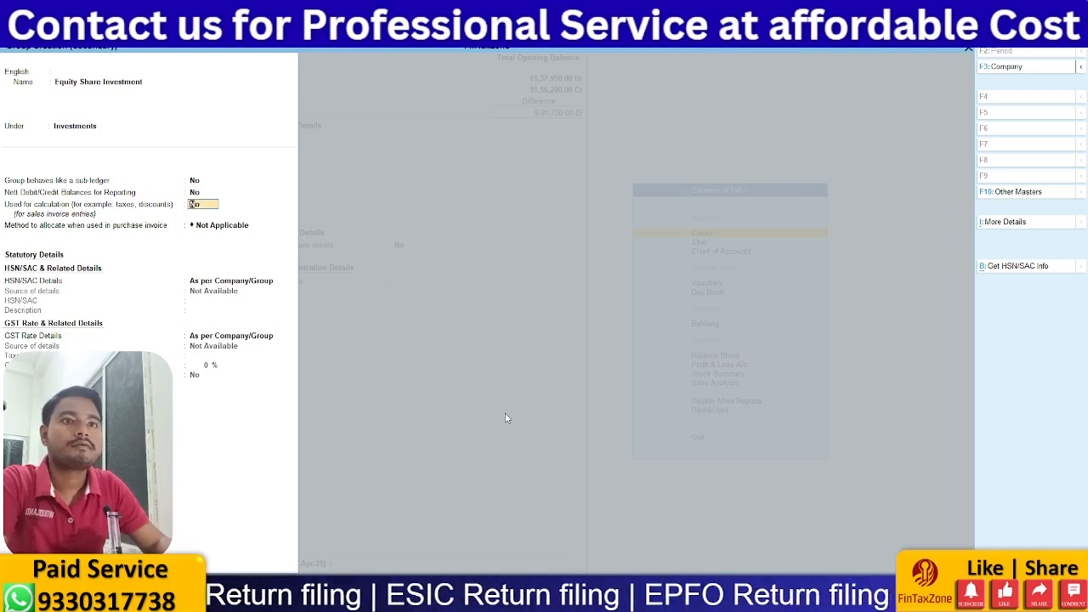
key("ctrl")
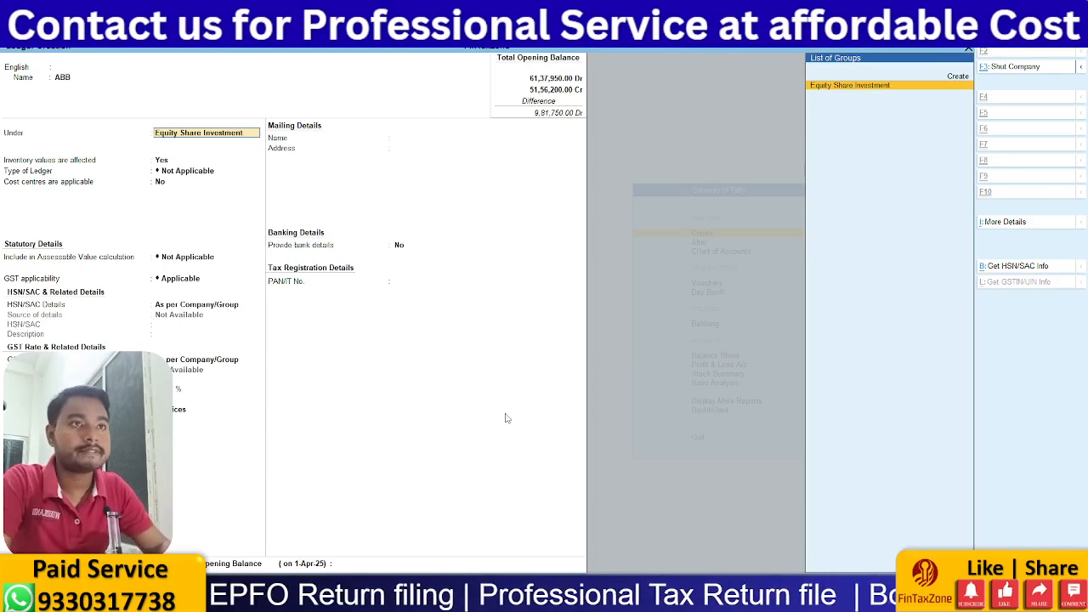
- Assign ABB to the Equity Share Investment group, set inventory values affected to Yes, and keep the remaining ledger details at their defaults
key("Return")
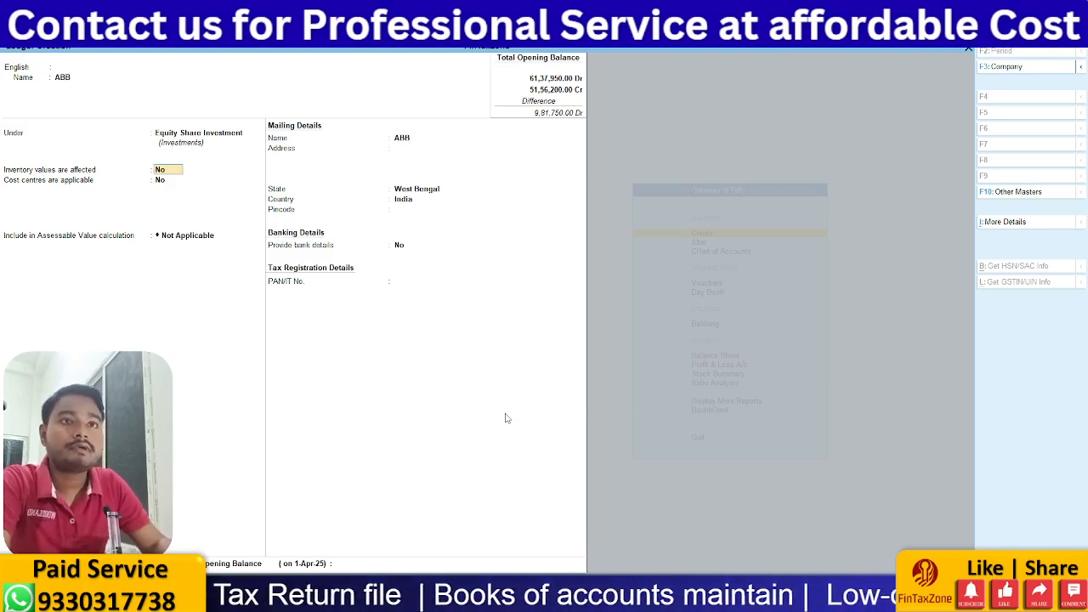
key("Return")
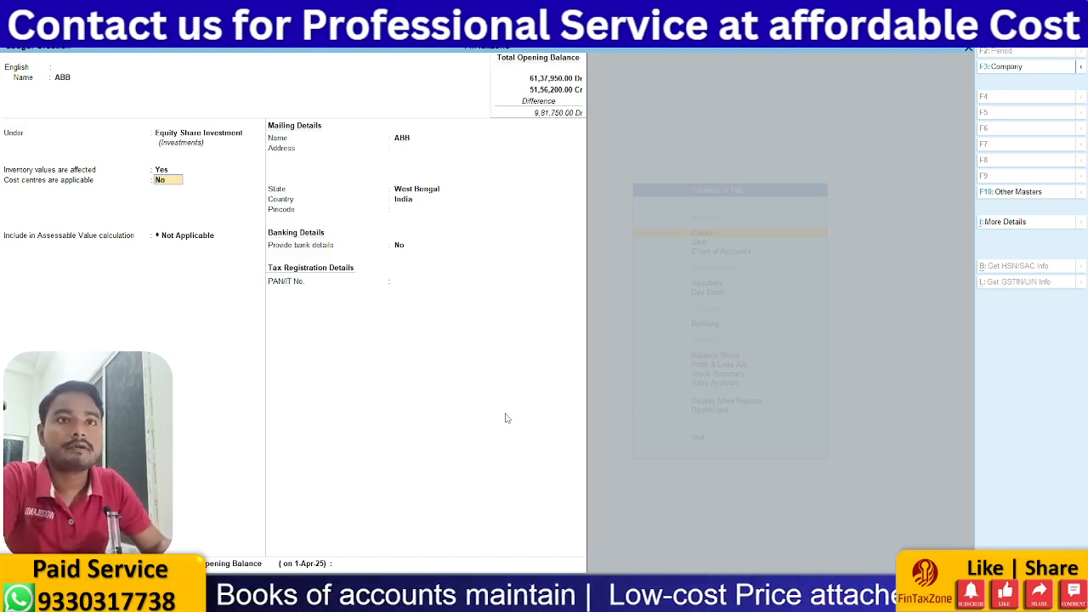
key("ctrl")
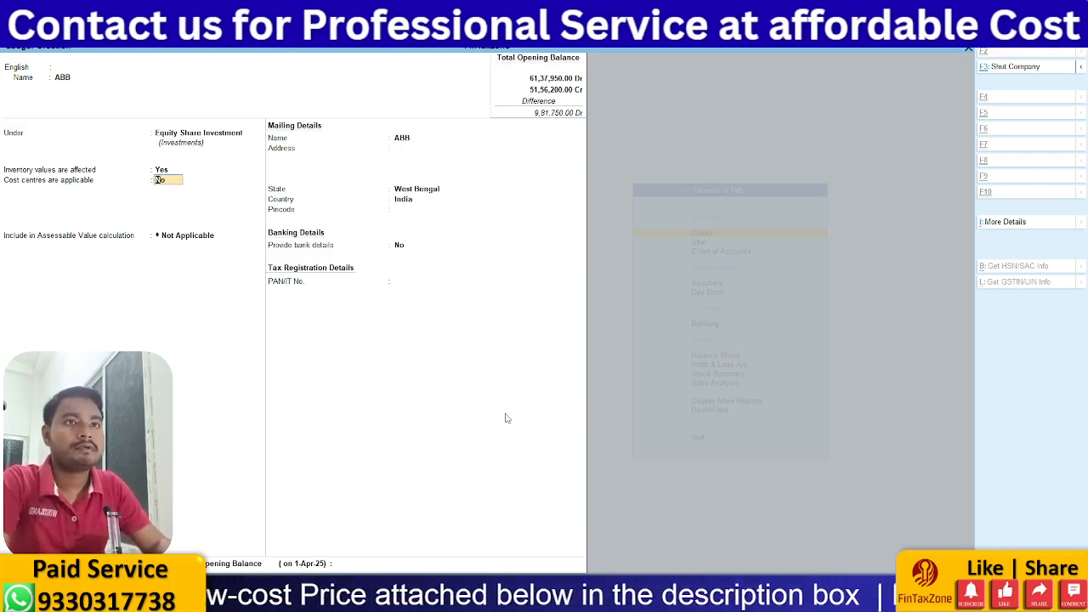
key("Return")
key("Return")
key("Return")
key("Return")
key("Return")
key("Return")
key("Return")
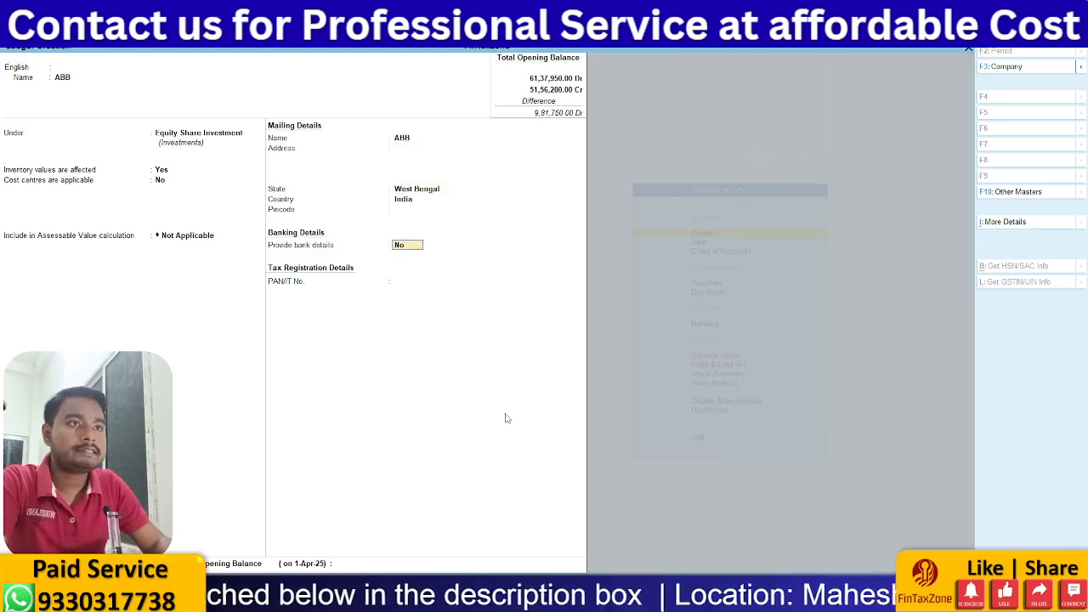
key("Return")
key("Return")
- Copy ABB's amount 14950.8 from the Excel sheet, enter it as the ledger's debit opening balance in TallyPrime, and save the ledger
key("alt+Tab")
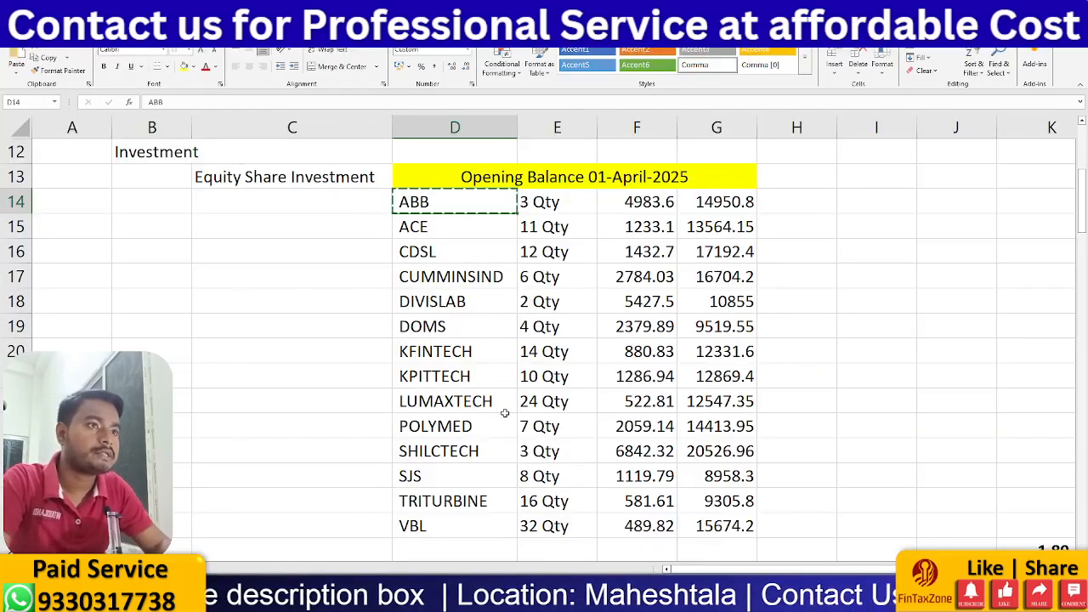
key("Right")
key("Right")
key("Right")
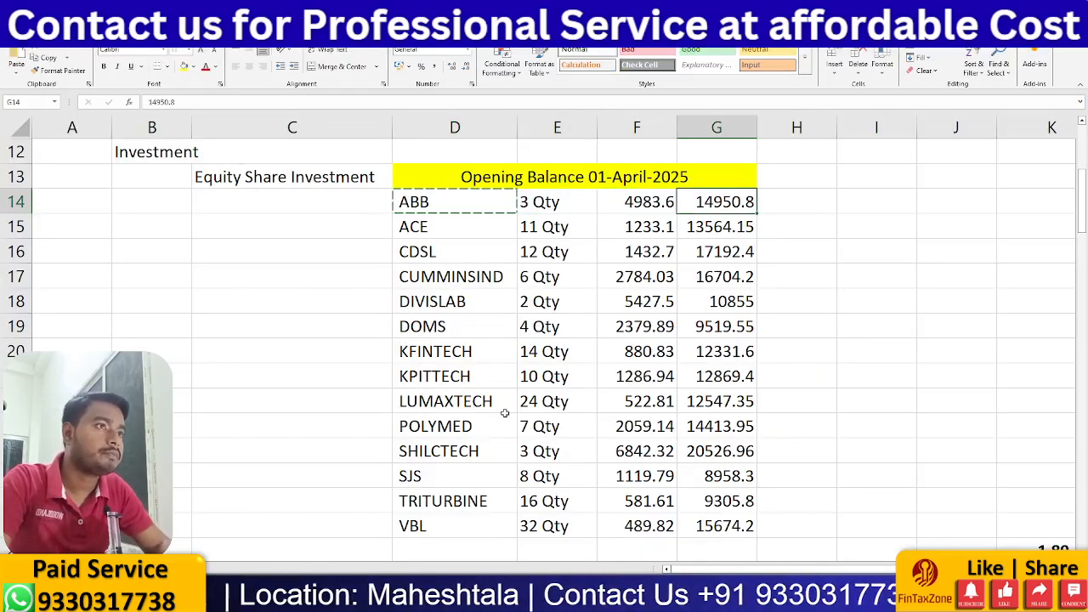
key("alt+Tab")
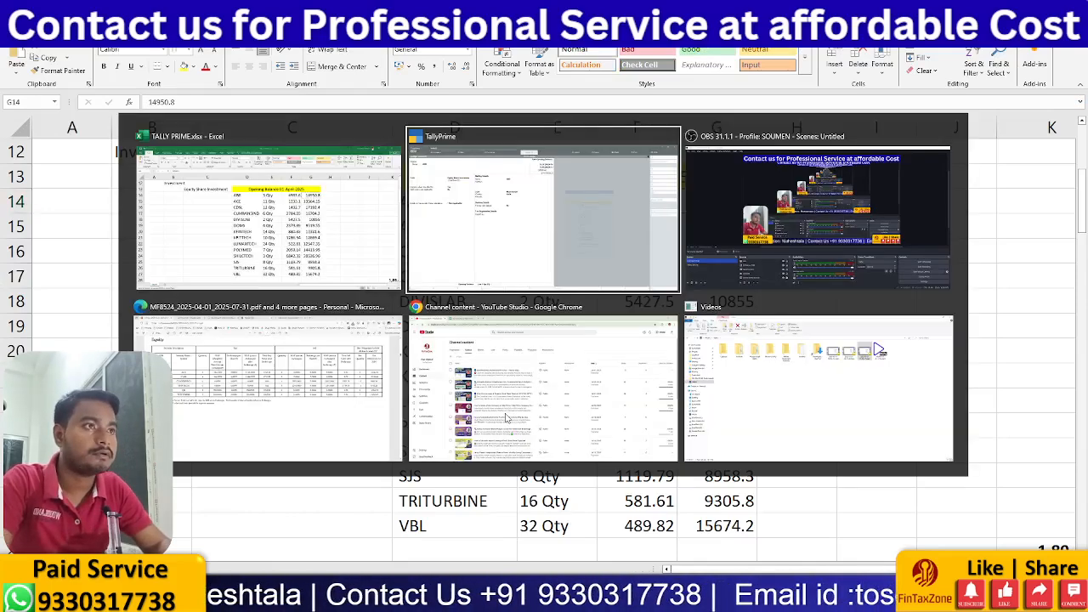
key("Return")
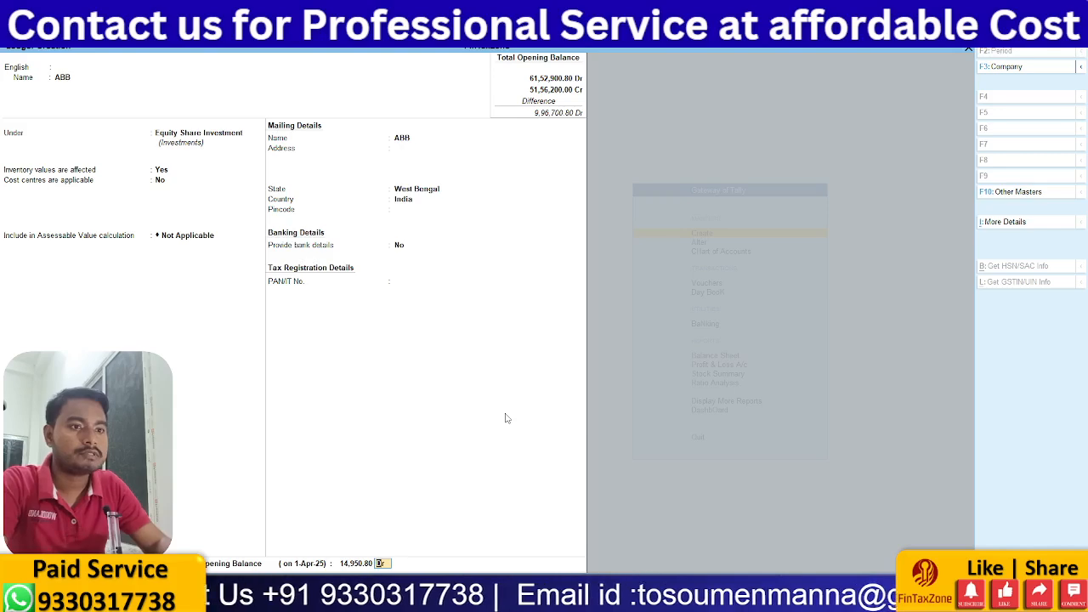
key("Return")
key("Return")
- Copy the stock name ACE from the Excel sheet and use it as the next new ledger's name in TallyPrime
key("alt+Tab")
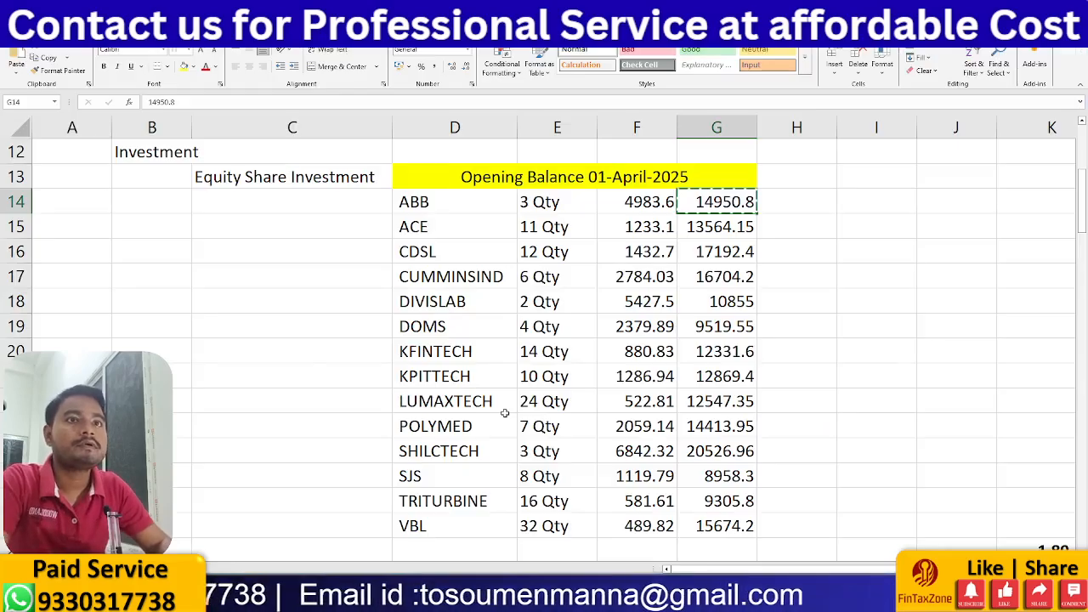
key("Down")
key("Left")
key("Left")
key("Left")
key("ctrl+c")
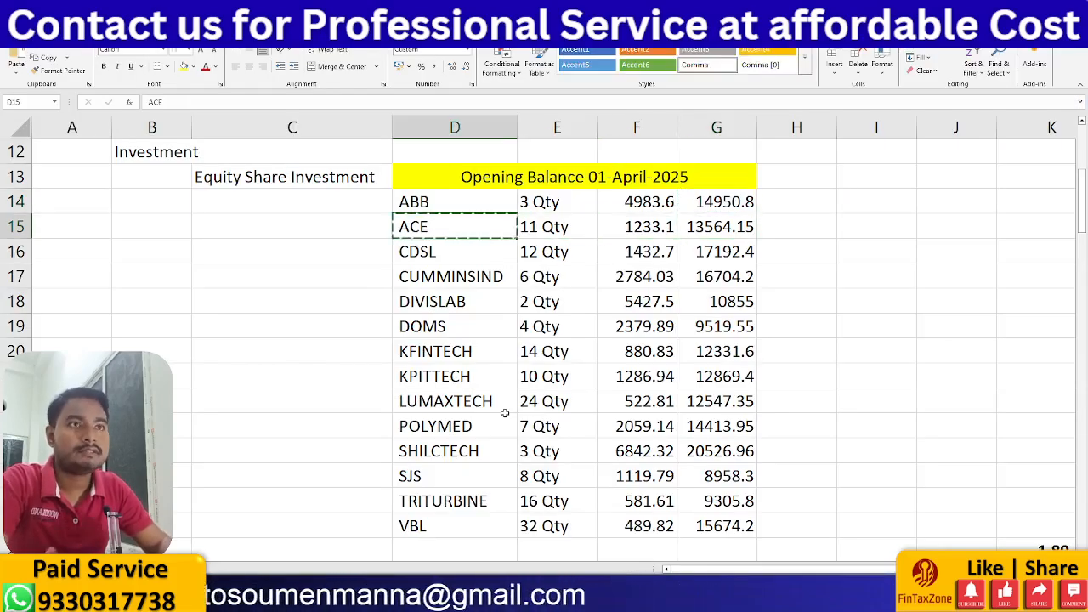
key("alt+Tab")
key("ctrl+v")
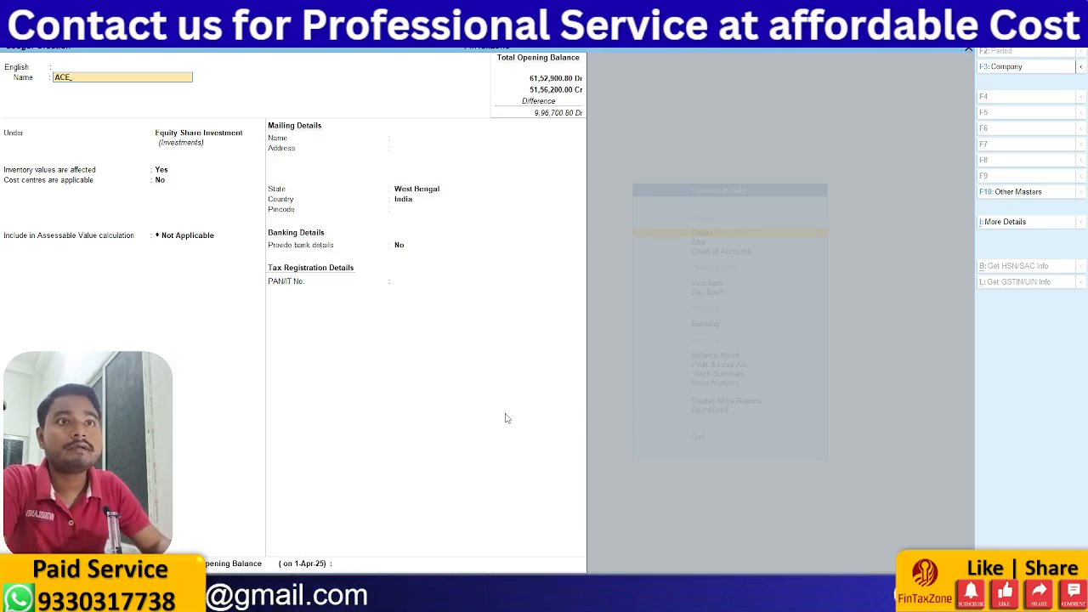
- Keep ACE under Equity Share Investment with inventory values affected set to Yes, and accept the remaining ledger details at their defaults
key("Return")
key("Return")
key("Return")
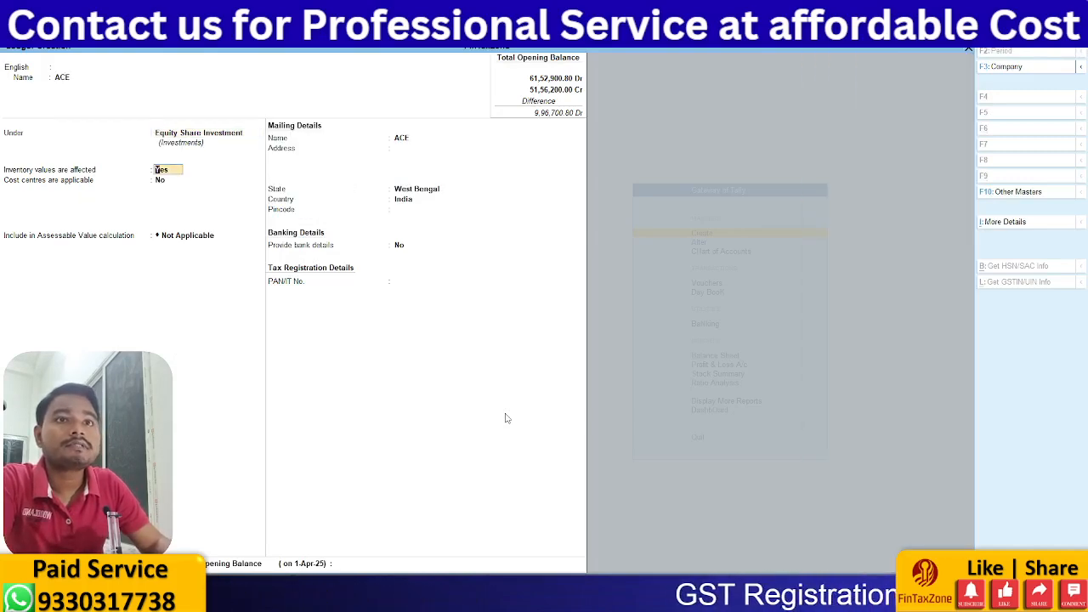
key("Return")
key("Return")
key("Return")
key("Return")
key("Return")
key("Return")
key("Return")
key("Return")
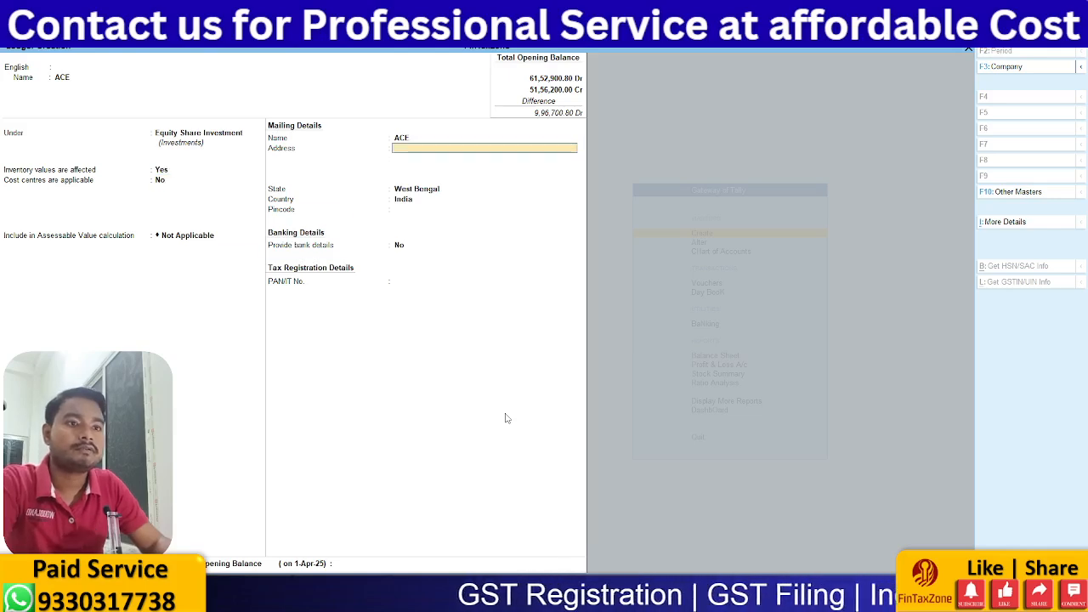
- Copy ACE's amount 13564.15 from the Excel sheet, enter it as the ledger's debit opening balance in TallyPrime, and save the ledger
key("alt+Tab")
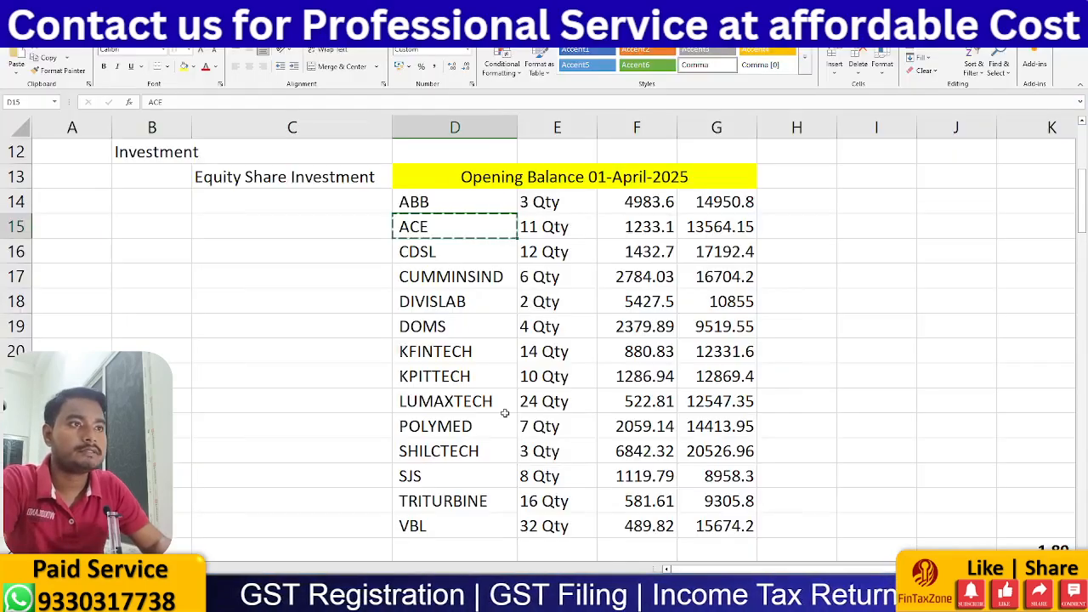
key("Right")
key("Right")
key("Right")
key("ctrl+c")
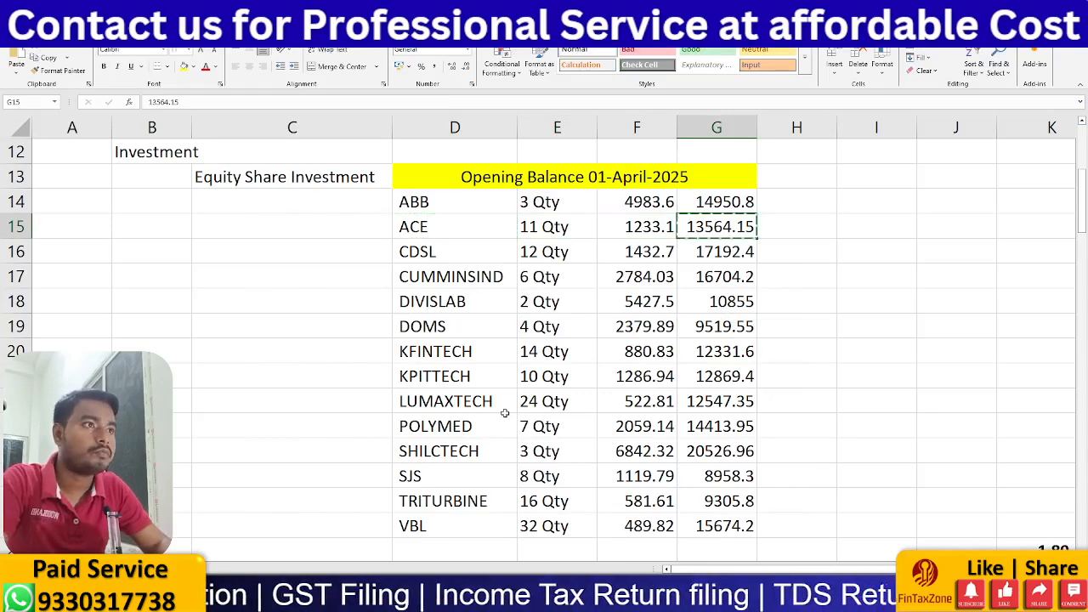
key("alt+Tab")
key("Return")
key("ctrl+alt+v")
key("Return")
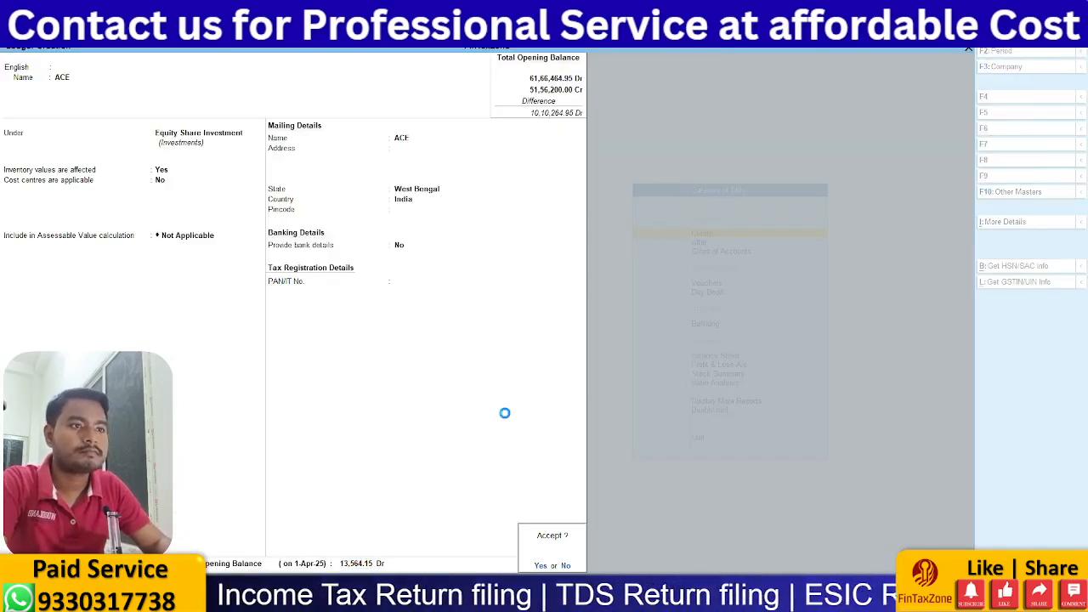
key("Return")
- Copy the stock name CDSL from the Excel sheet and use it as the next new ledger's name in TallyPrime
key("alt+Tab")
key("Down")
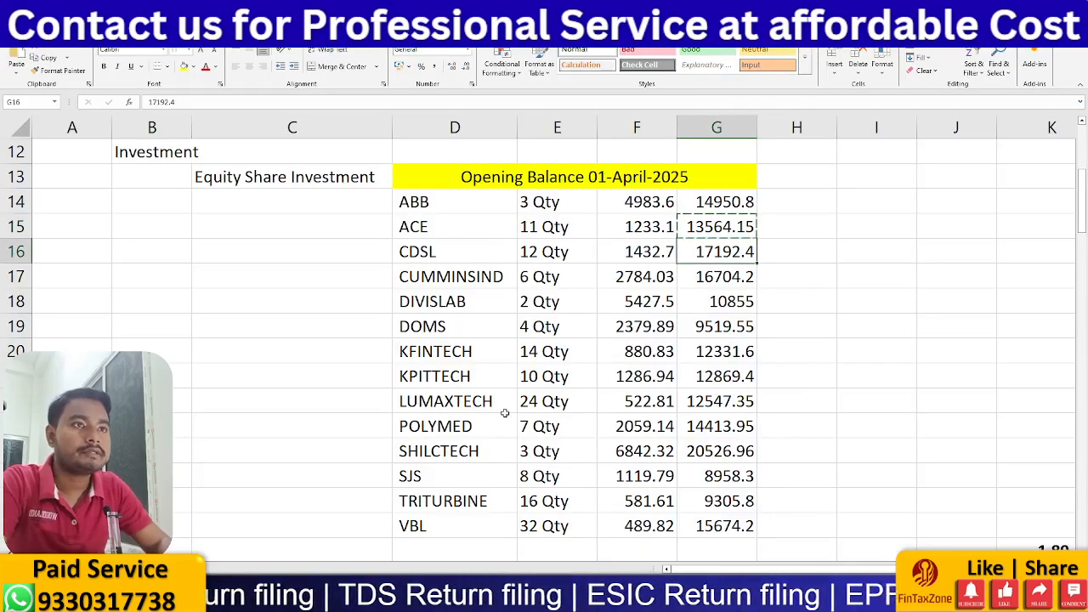
key("Left")
key("Left")
key("Left")
key("ctrl+c")
key("alt+Tab")
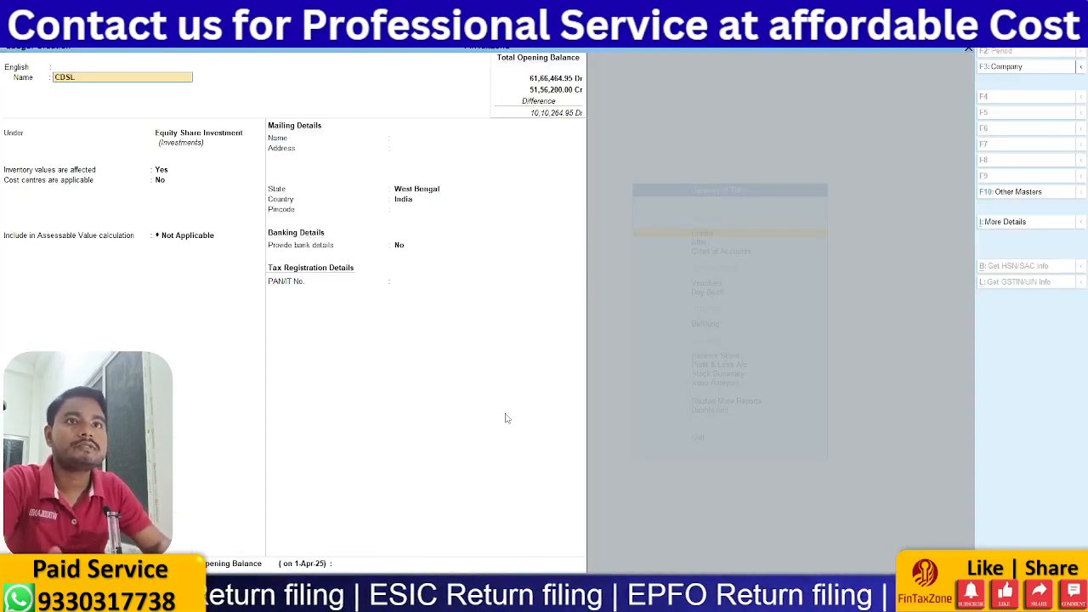
key("ctrl+alt+v")
- Keep CDSL under Equity Share Investment with inventory values affected set to Yes, leaving its mailing, banking and tax details at their defaults
key("Return")
key("Return")
key("Return")
key("Return")
key("Return")
key("Return")
key("Return")
key("Return")
key("Return")
key("Return")
key("Return")
key("Return")
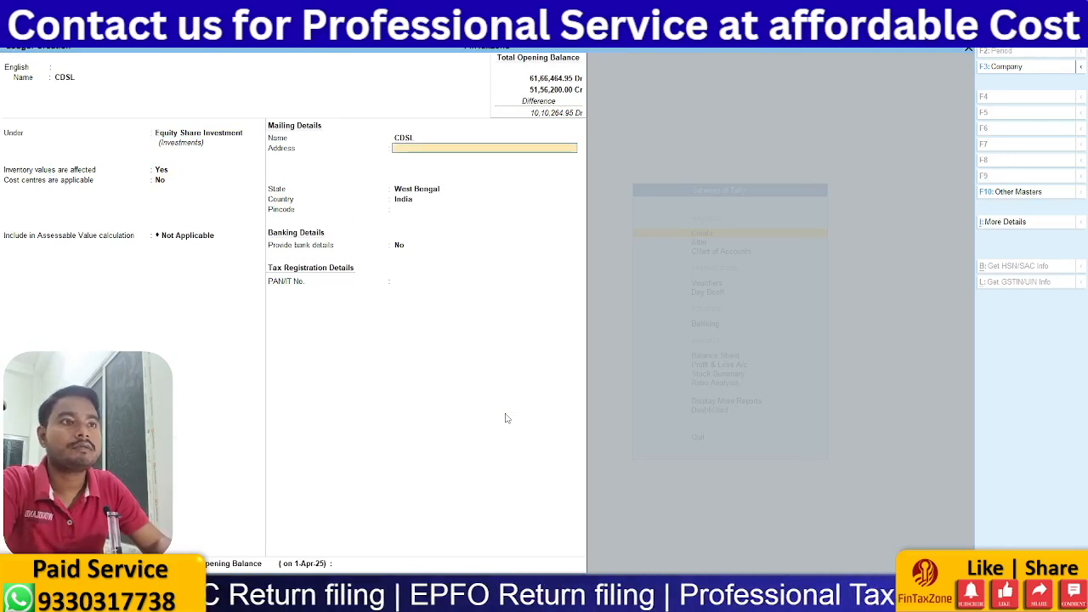
- Copy CDSL's amount 17192.4 from the Excel sheet, enter it as the ledger's debit opening balance in TallyPrime, and save the ledger
key("alt+Tab")
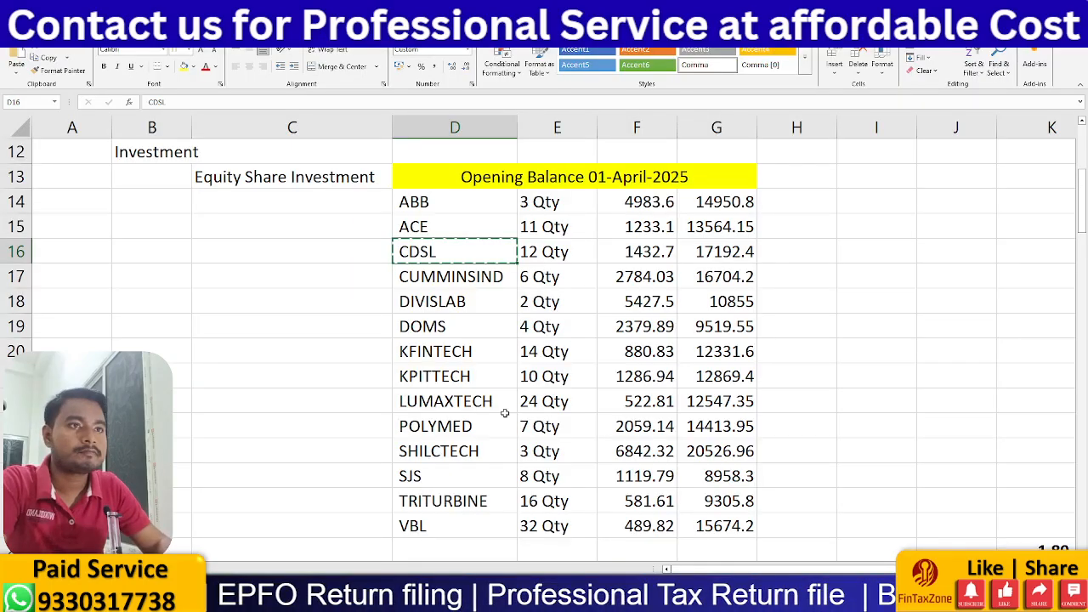
key("Right")
key("Right")
key("Right")
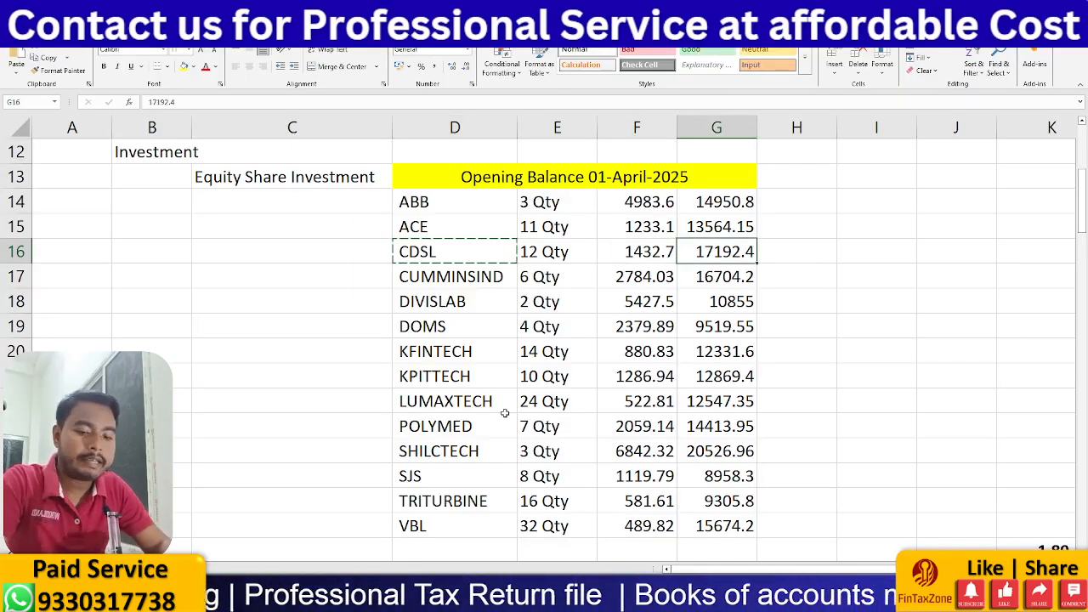
key("ctrl+c")
key("alt+Tab")
key("ctrl+alt+v")
key("Return")
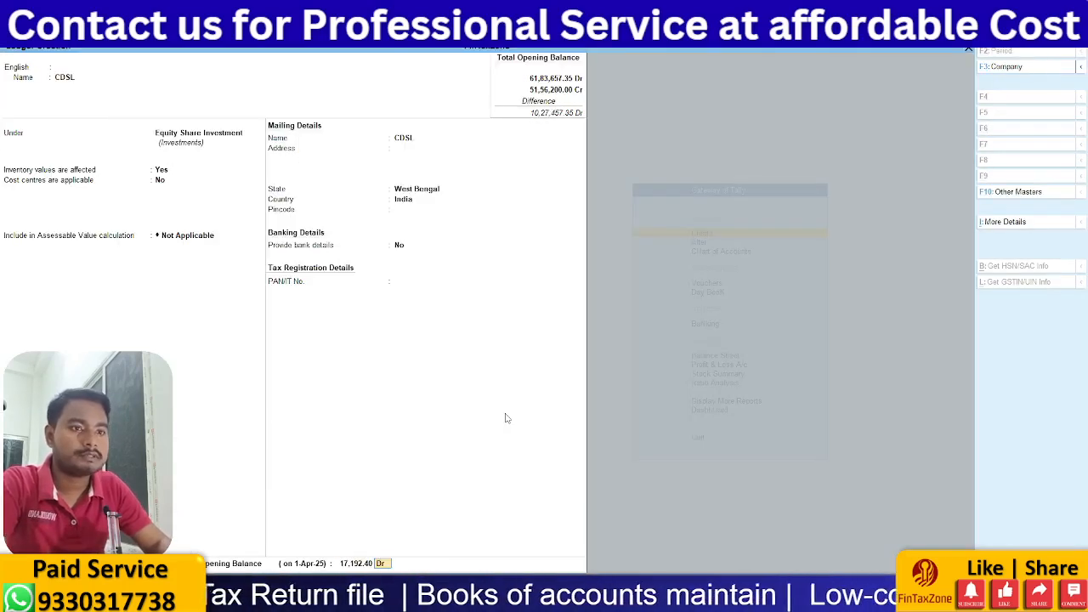
key("Return")
key("Return")
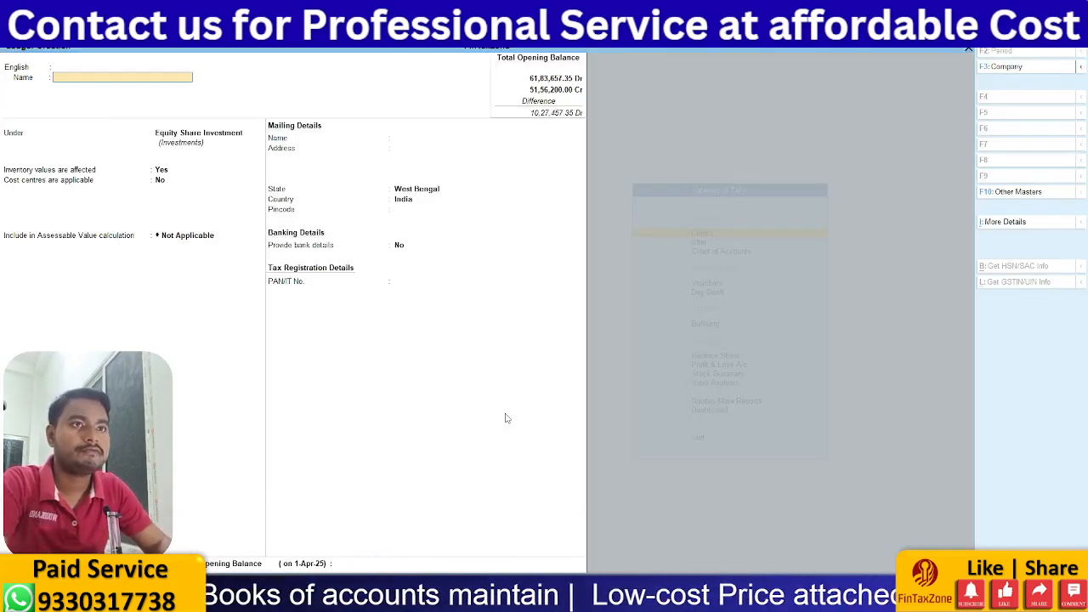
- Copy the stock name CUMMINSIND from the Excel sheet and use it as the next new ledger's name in TallyPrime
key("alt+Tab")
key("Down")
key("Left")
key("Left")
key("Left")
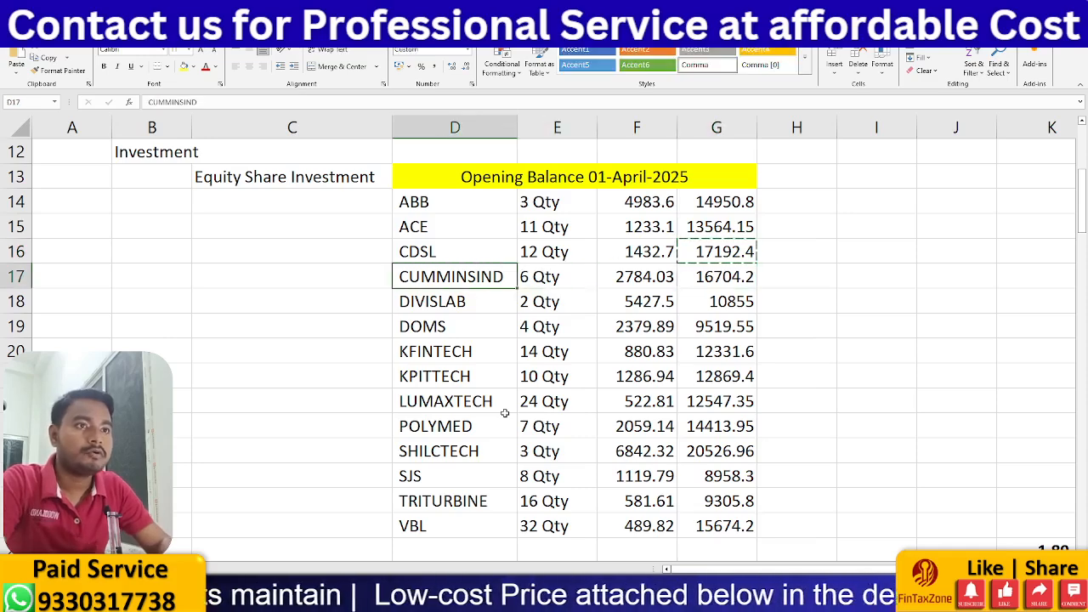
key("ctrl+c")
key("alt+Tab")
key("ctrl+v")
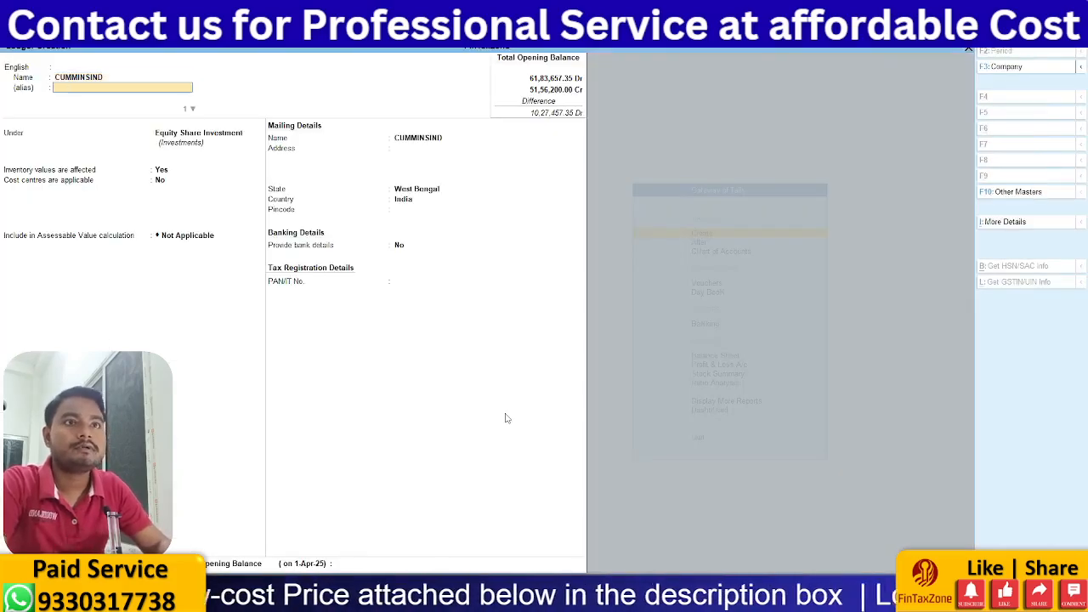
- Leave CUMMINSIND's alias blank and accept the Equity Share Investment group and all other ledger details at their defaults
key("Return")
key("Return")
key("Return")
key("Return")
key("Return")
key("Return")
key("Return")
key("Return")
key("Return")
key("Return")
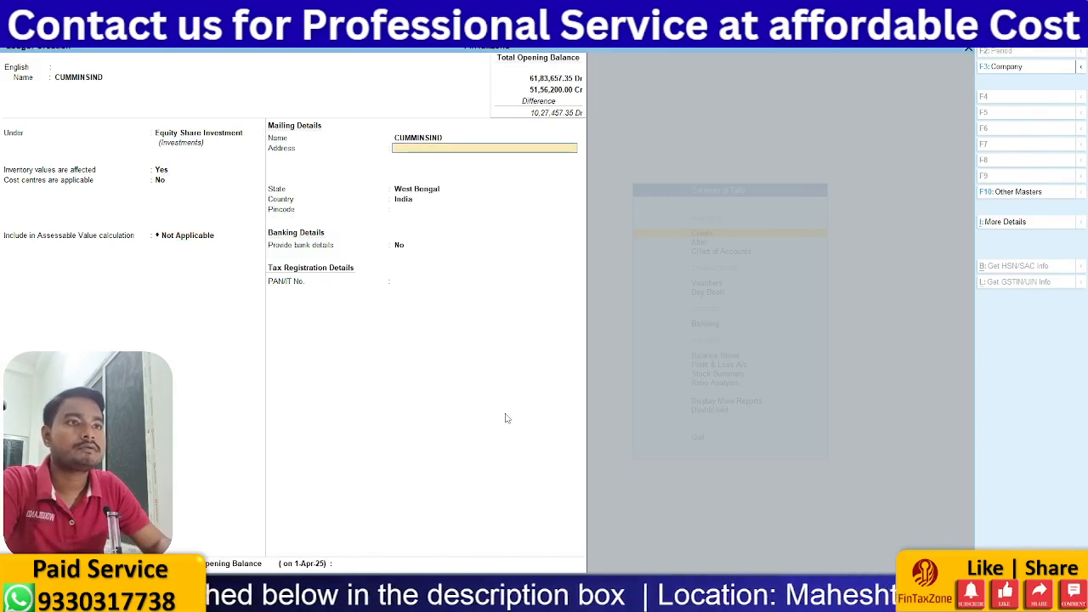
- Copy CUMMINSIND's amount 16704.2 from the Excel sheet, enter it as the ledger's debit opening balance in TallyPrime, and save the ledger
key("alt+Tab")
key("Right")
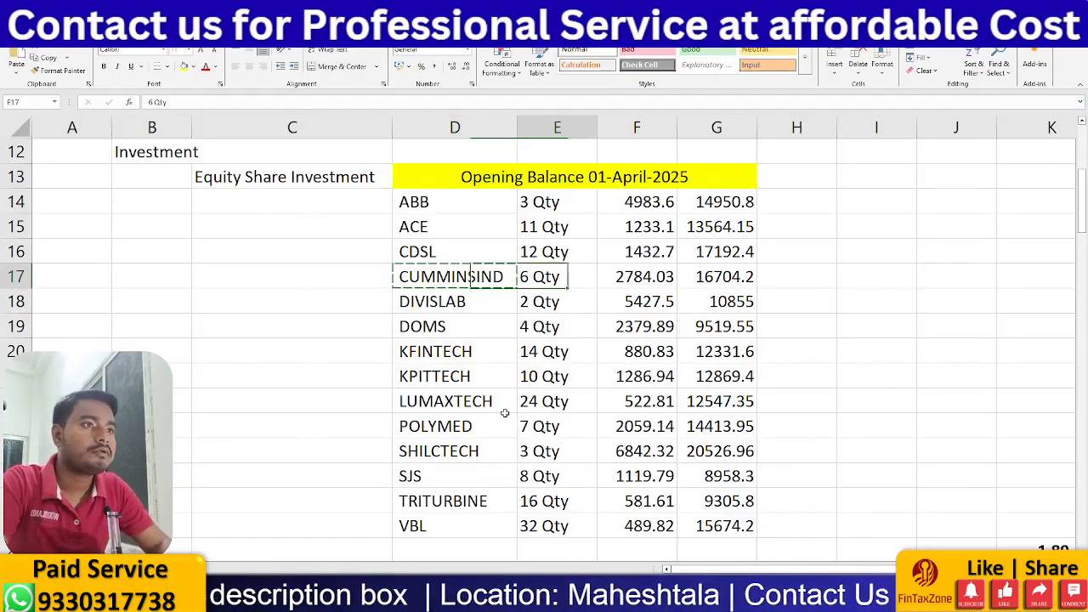
key("Right")
key("Right")
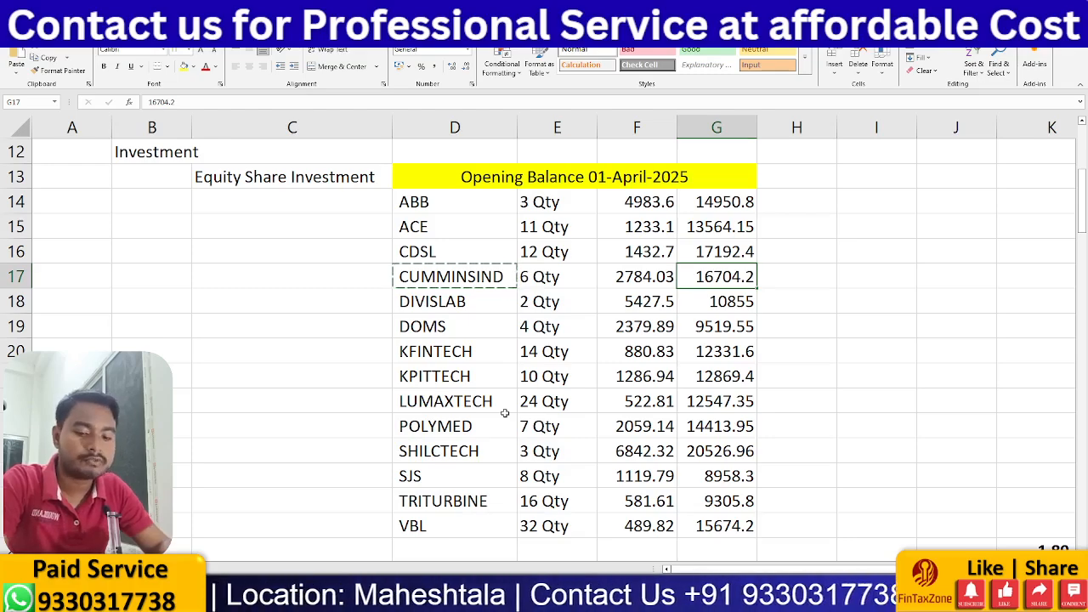
key("ctrl+c")
key("alt+Tab")
key("ctrl+v")
key("Return")
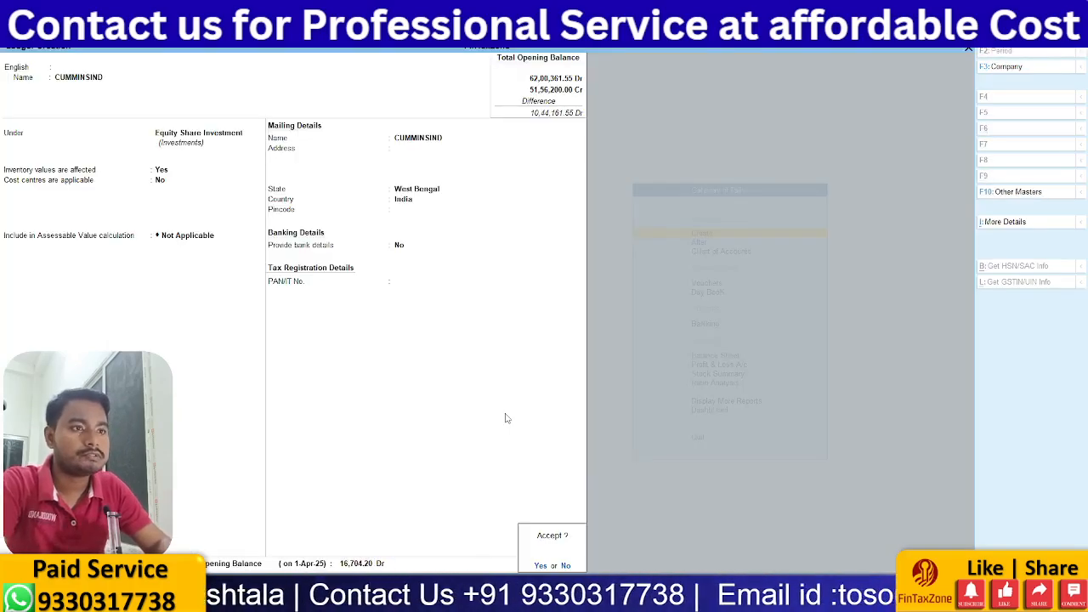
key("Return")
- Copy the stock name DIVISLAB from the Excel sheet and use it as the next new ledger's name in TallyPrime
key("alt+Tab")
key("Down")
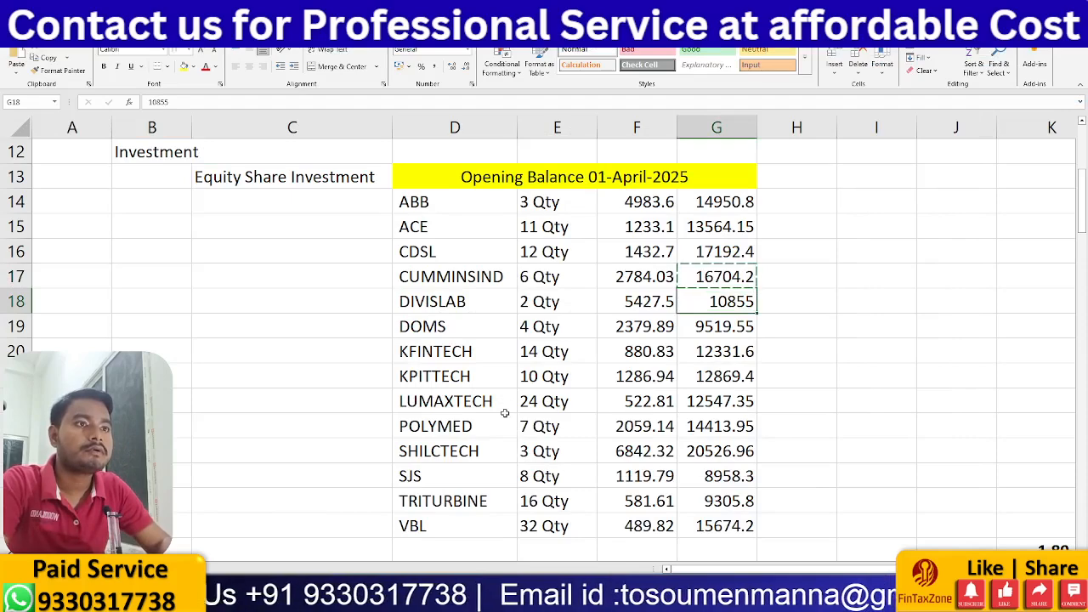
key("Left")
key("Left")
key("Left")
key("ctrl+c")
key("alt+Tab")
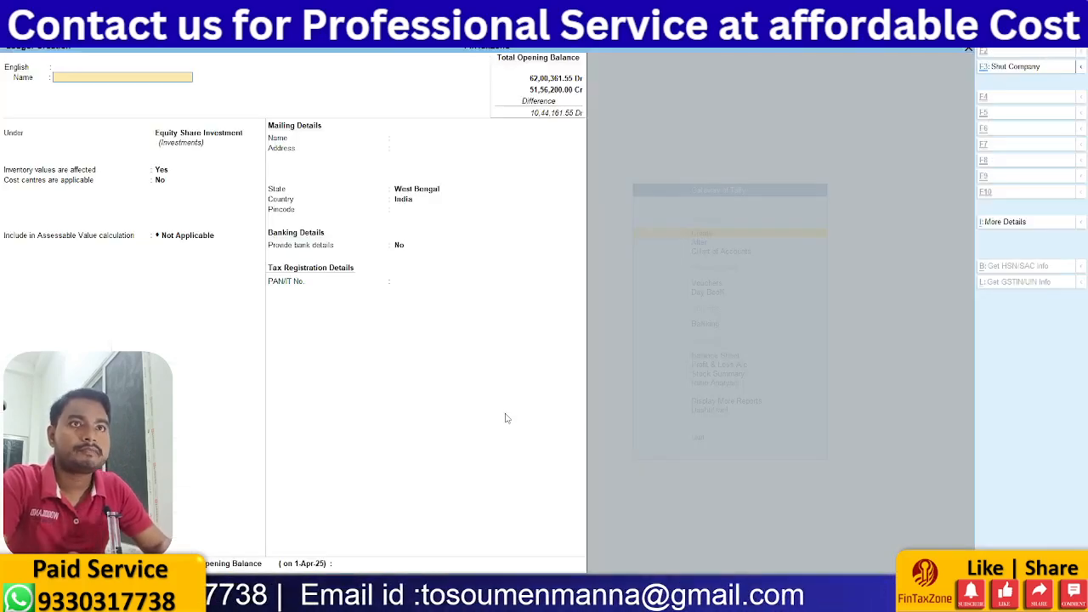
key("ctrl+v")
- Keep DIVISLAB under Equity Share Investment with inventory values affected set to Yes, and accept its other details at their defaults
key("Return")
key("Return")
key("Return")
key("Return")
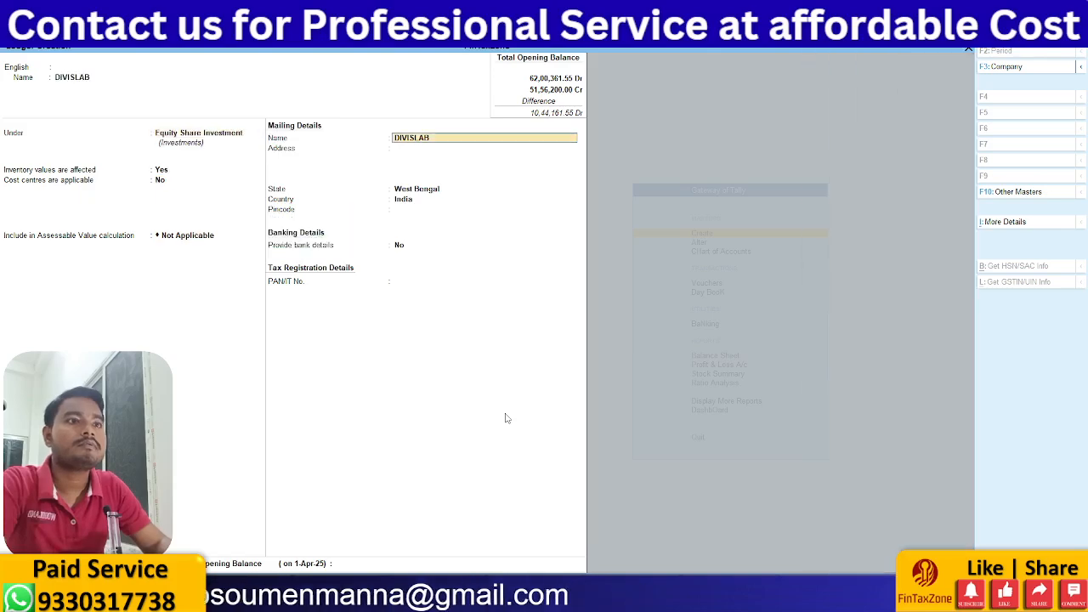
key("Return")
key("Return")
key("Return")
key("Return")
key("Return")
- Copy DIVISLAB's amount 10855 from the Excel sheet, enter it as the ledger's debit opening balance in TallyPrime, and save the ledger
key("alt+Tab")
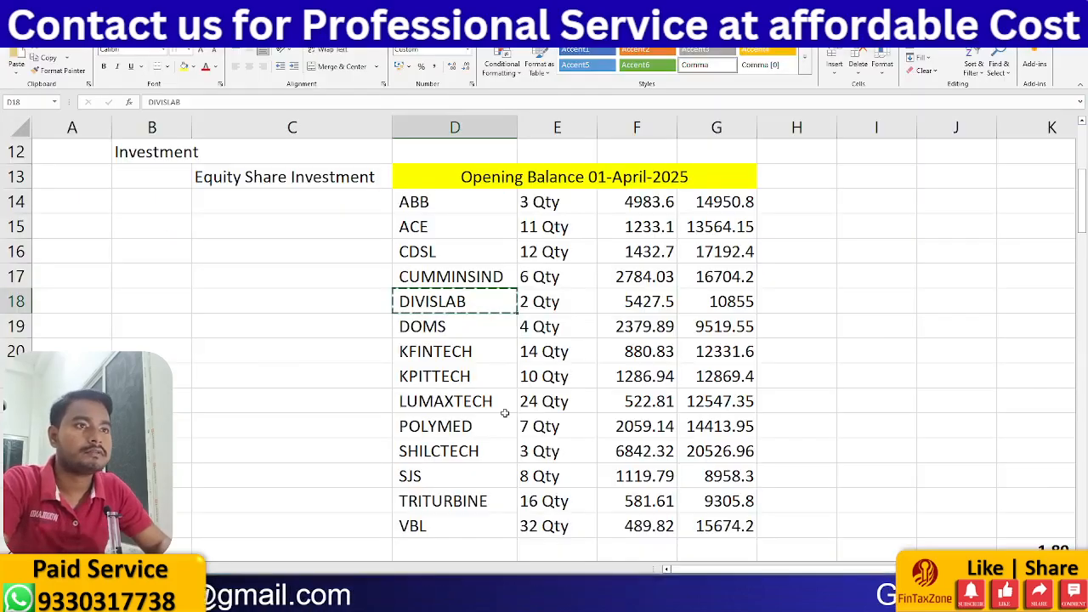
key("Right")
key("Right")
key("Right")
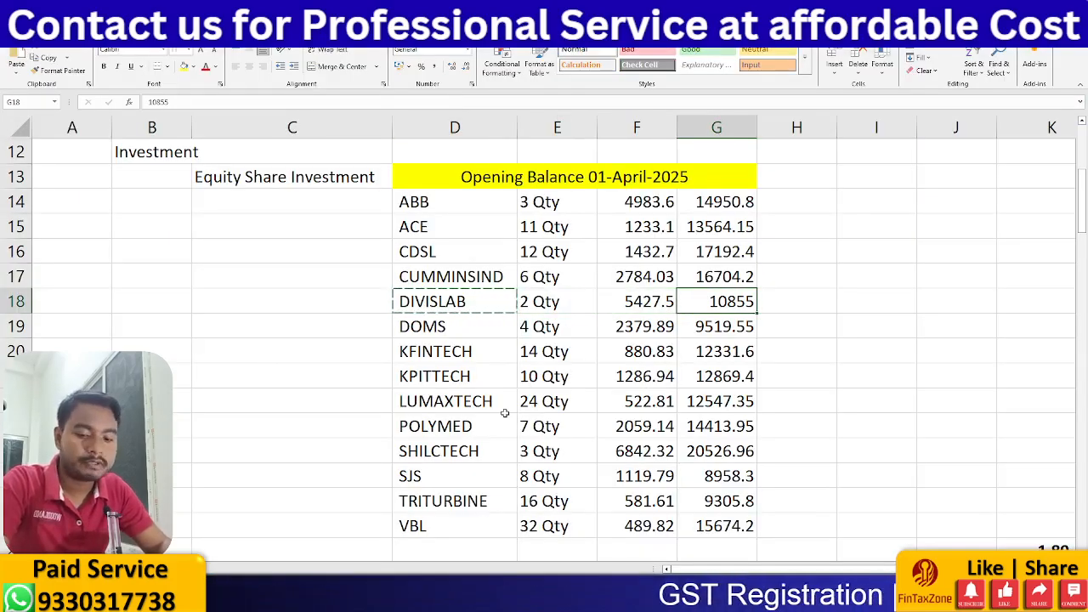
key("ctrl+c")
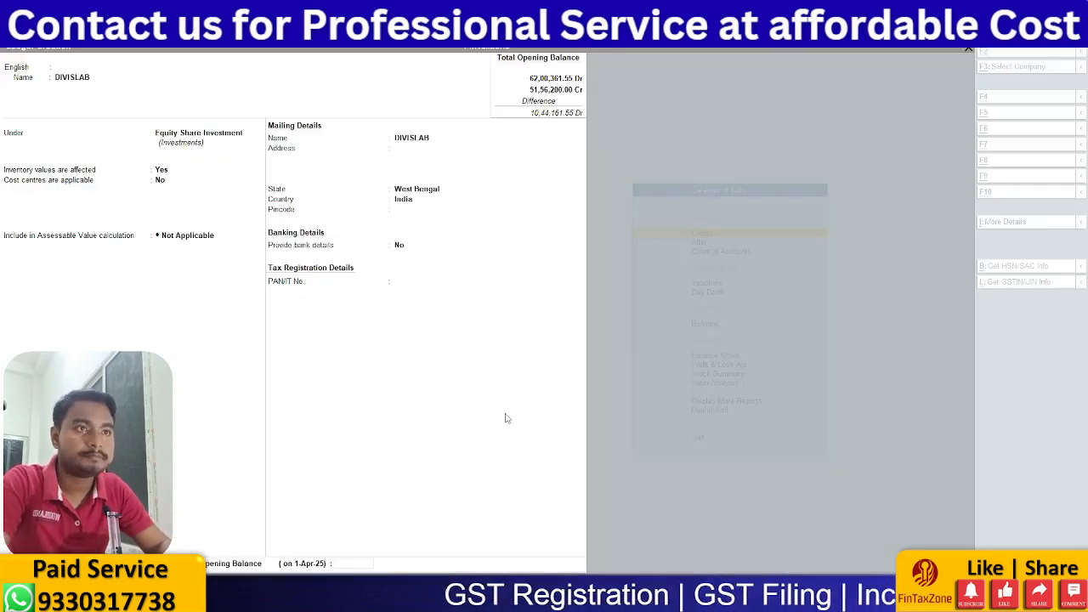
key("alt+Tab")
key("ctrl+v")
key("Return")
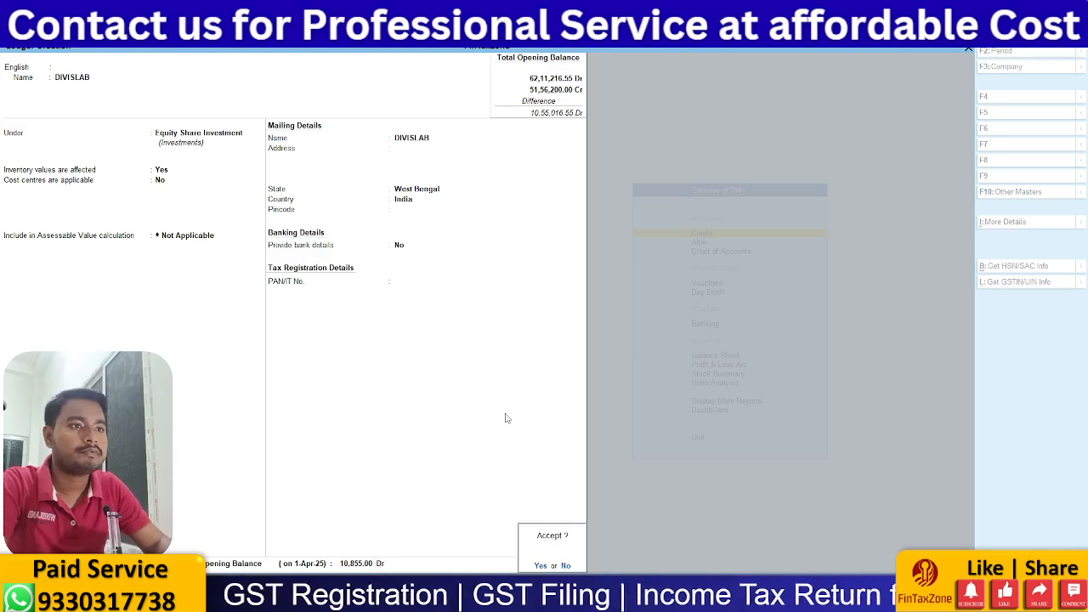
key("Return")
- Copy the stock name DOMS from the Excel sheet and use it as the next new ledger's name in TallyPrime
key("alt+Tab")
key("Down")
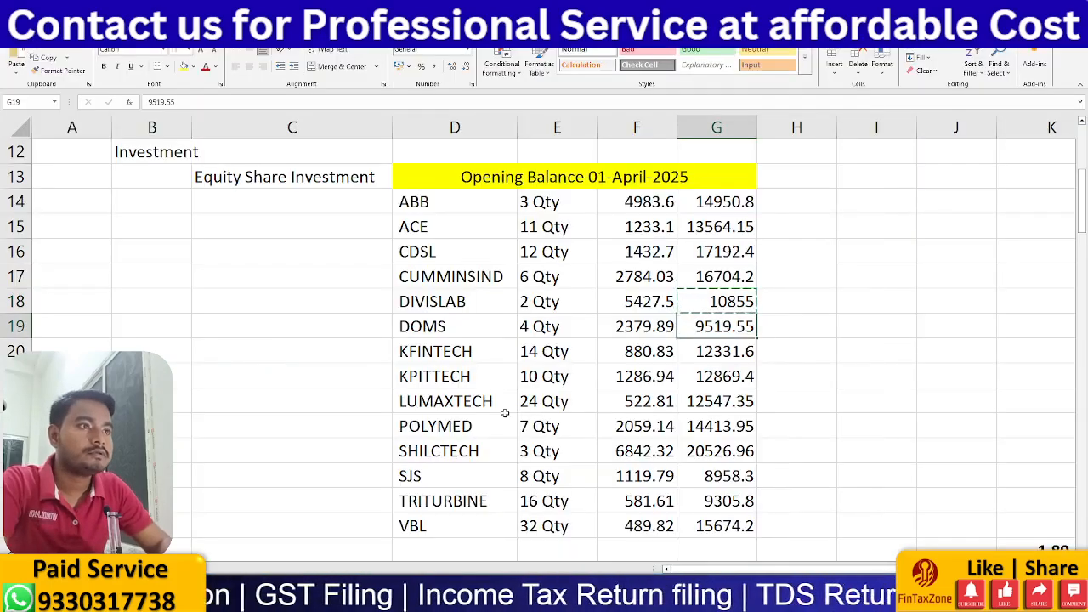
key("Left")
key("Left")
key("Left")
key("ctrl+c")
key("alt+Tab")
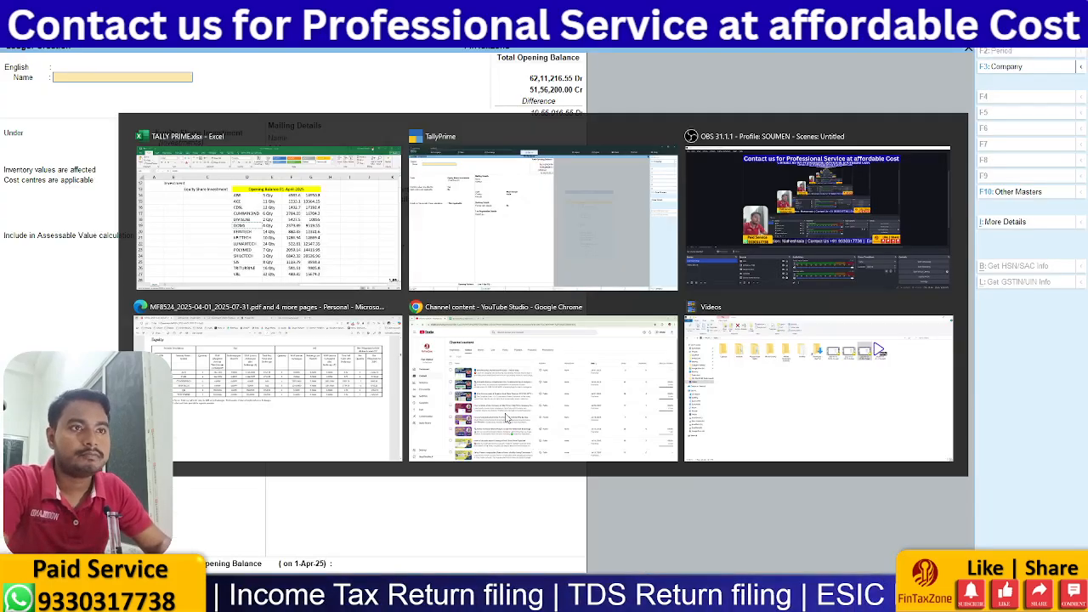
key("ctrl+v")
- Keep DOMS under Equity Share Investment, with assessable value calculation Not Applicable and the mailing, banking and tax details at their defaults
key("Return")
key("Return")
key("Return")
key("Return")
key("Return")
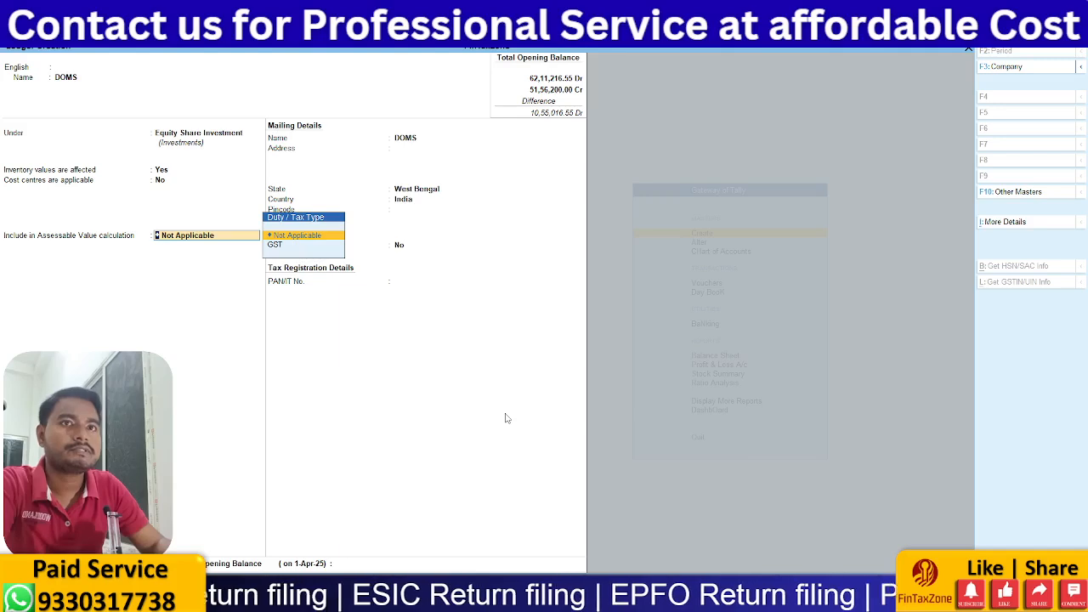
key("Return")
key("Return")
key("Return")
key("Return")
key("Return")
key("Return")
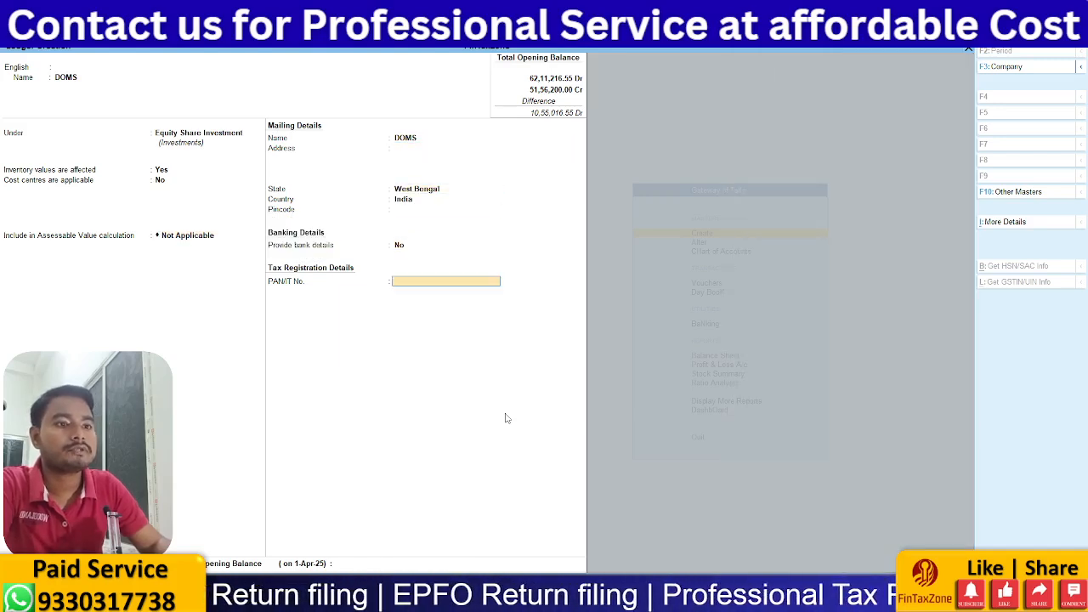
- Copy DOMS's amount 9519.55 from the Excel sheet, enter it as the ledger's debit opening balance in TallyPrime, and save the ledger
key("alt+Tab")
key("Right")
key("Right")
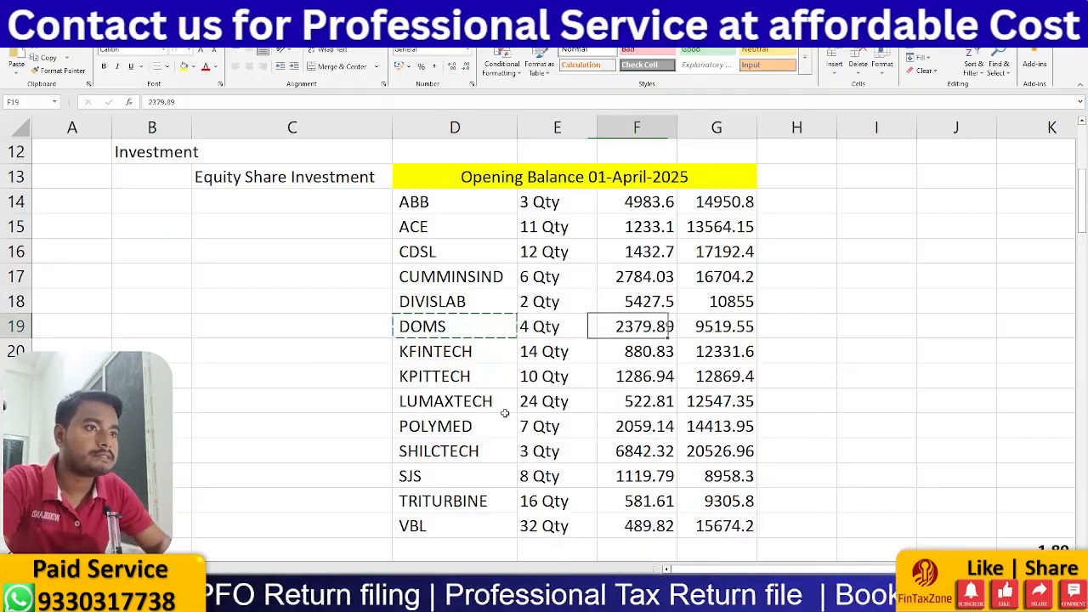
key("Right")
key("ctrl+c")
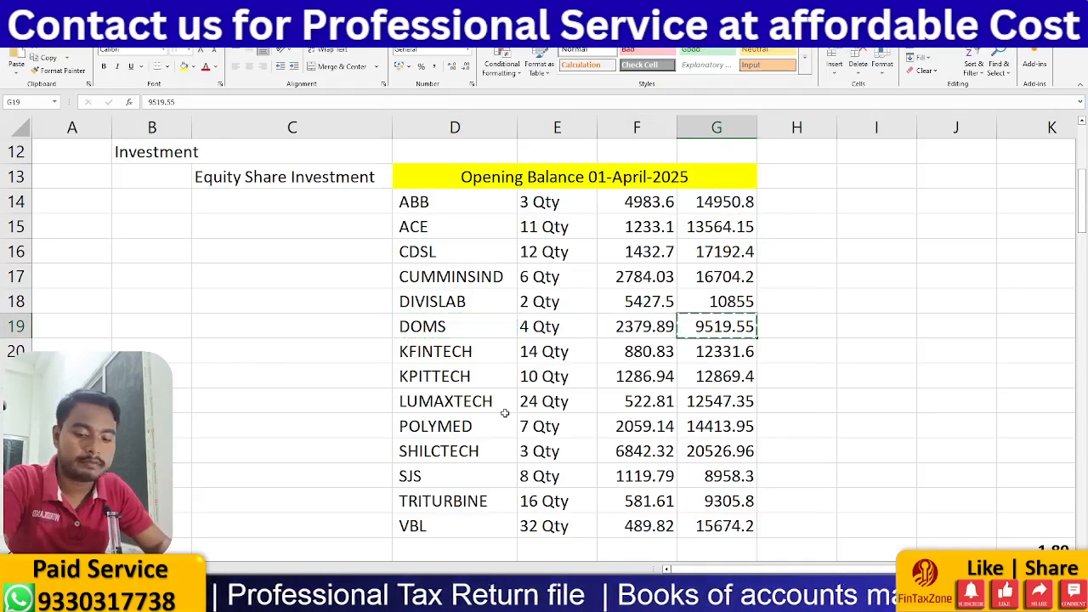
key("alt+Tab")
key("ctrl+v")
key("Return")
key("Return")
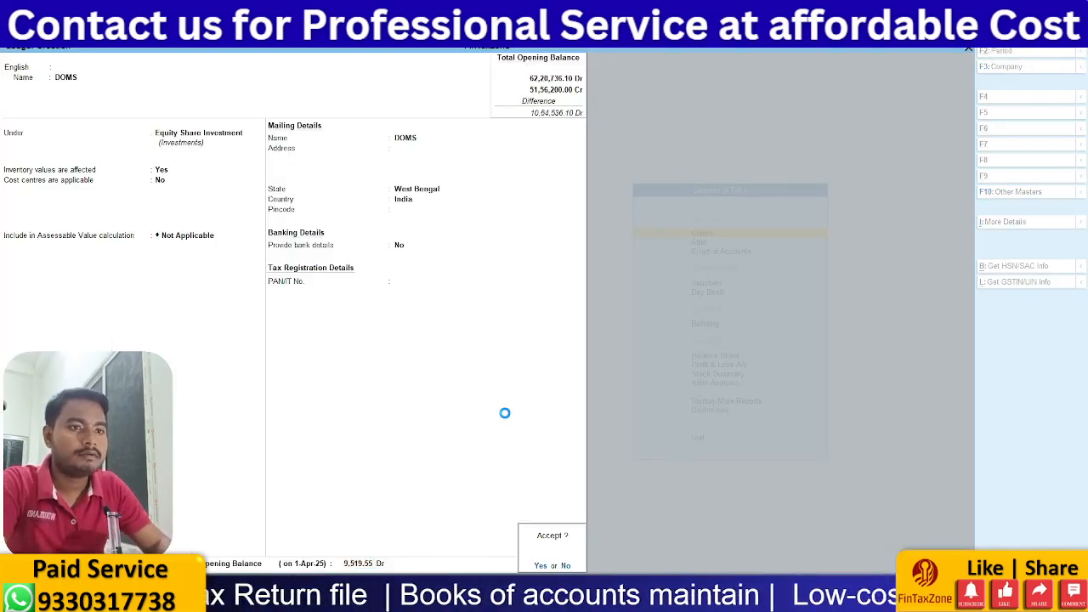
key("Return")
- Copy the stock name KFINTECH from the Excel sheet and use it as the next new ledger's name in TallyPrime
key("alt+Tab")
key("Down")
key("Left")
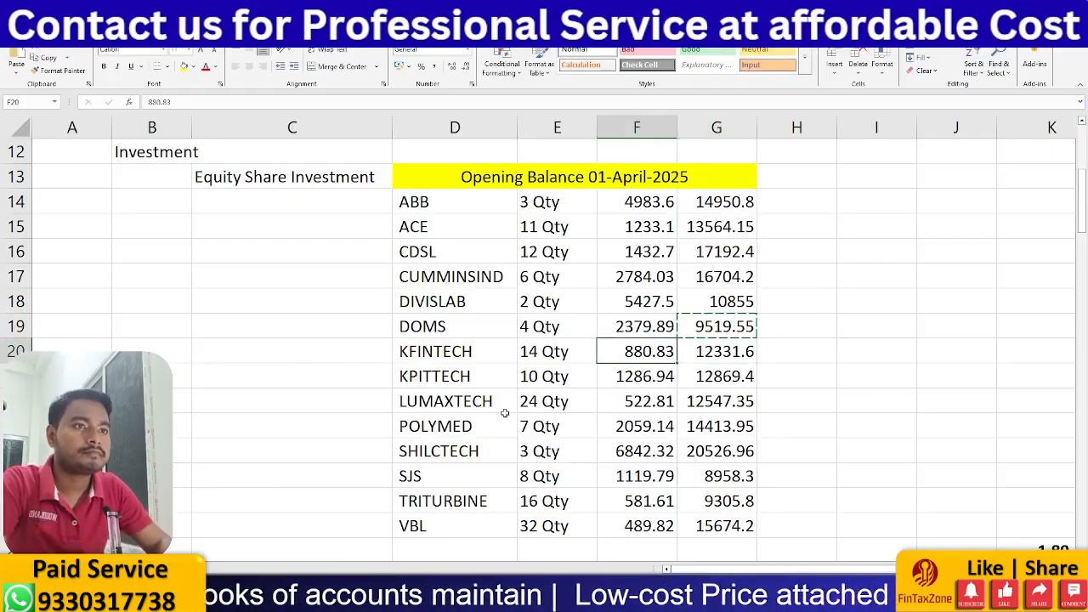
key("Left")
key("Left")
key("ctrl+c")
key("alt+Tab")
key("ctrl+v")
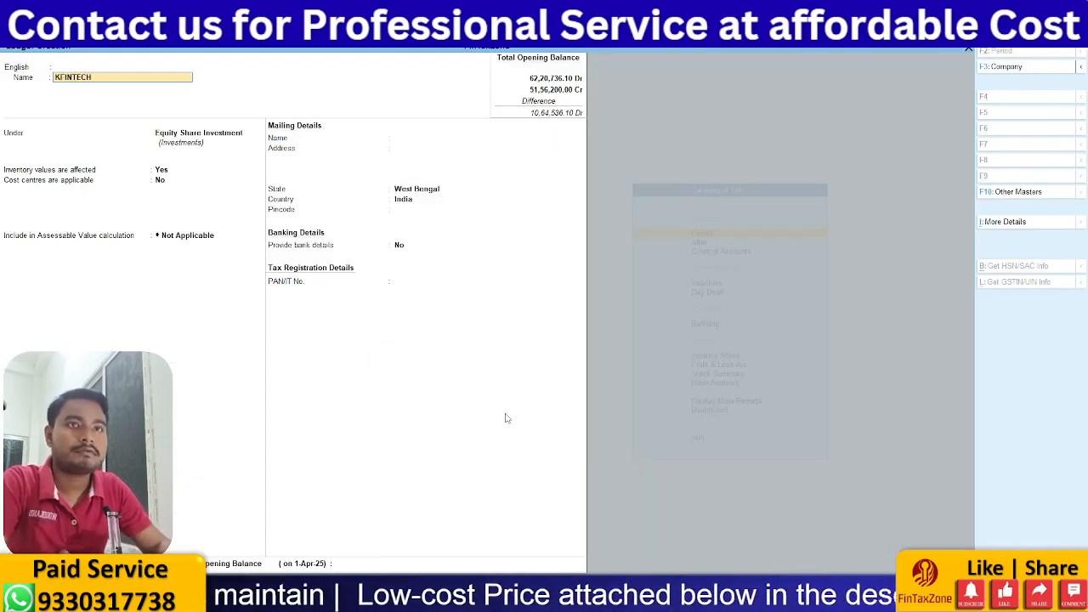
- Keep KFINTECH under Equity Share Investment, with assessable value calculation Not Applicable and the mailing, banking and tax details at their defaults
key("Return")
key("Return")
key("Return")
key("Return")
key("Return")
key("Return")
key("Return")
key("Return")
key("Return")
key("Return")
key("Return")
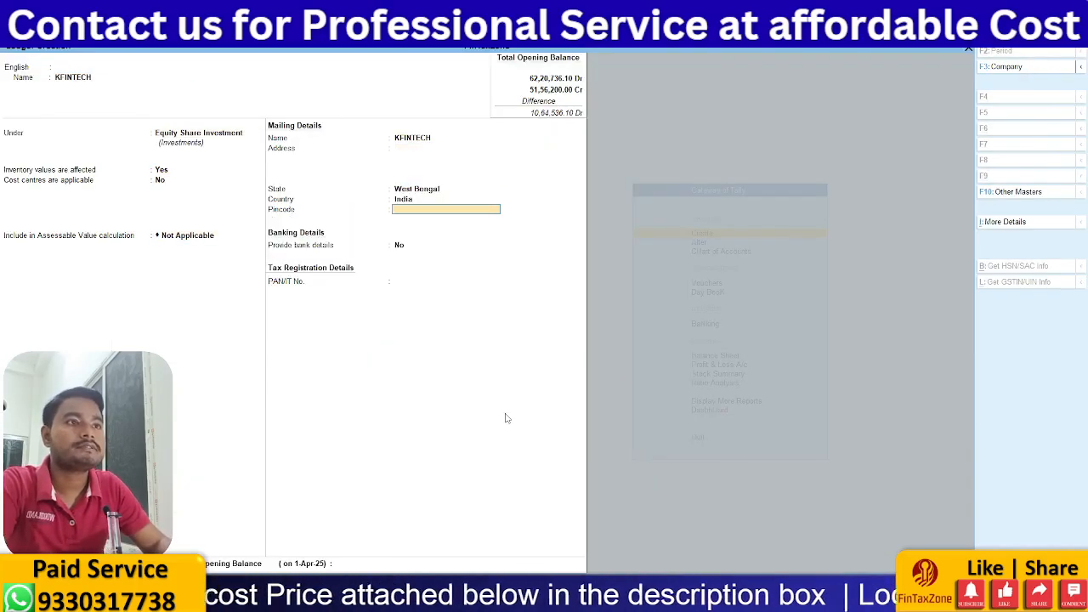
- Copy KFINTECH's amount 12331.6 from the Excel sheet, enter it as the ledger's debit opening balance in TallyPrime, and save the ledger
key("alt+Tab")
key("Right")
key("Right")
key("Right")
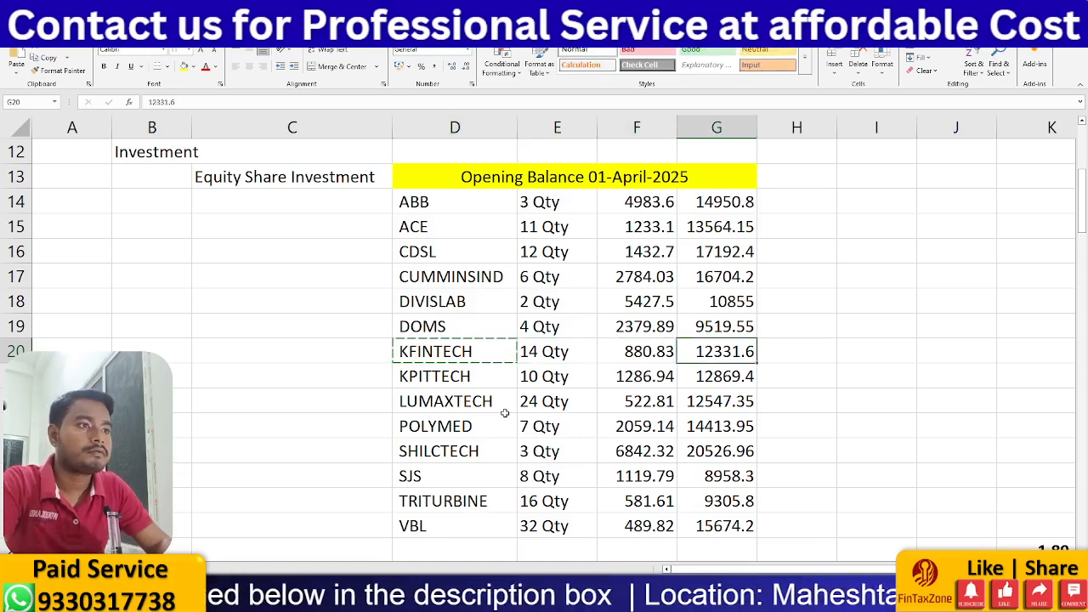
key("ctrl+c")
key("alt+Tab")
key("ctrl+v")
key("Return")
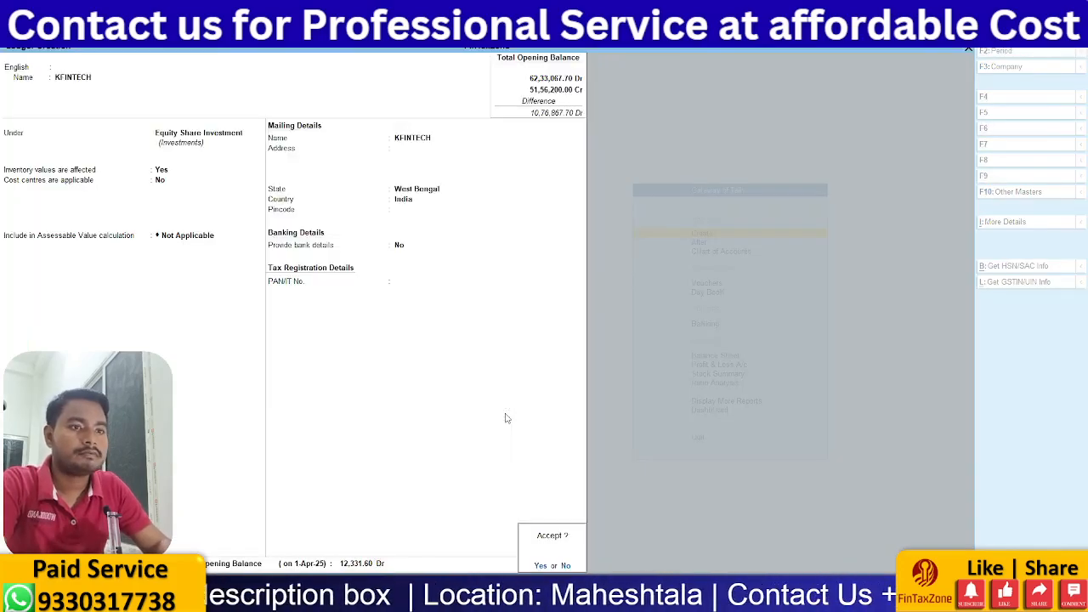
key("Return")
- Copy the stock name KPITTECH from the Excel sheet and use it as the next new ledger's name in TallyPrime
key("alt+Tab")
key("Down")
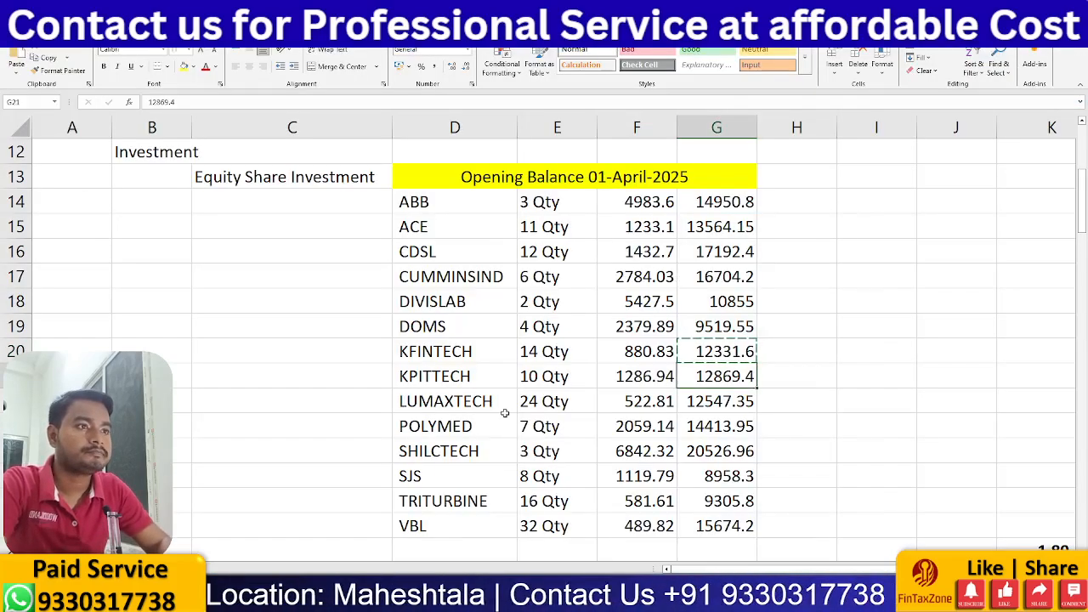
key("Left")
key("Left")
key("Left")
key("ctrl+c")
key("alt+Tab")
key("ctrl+v")
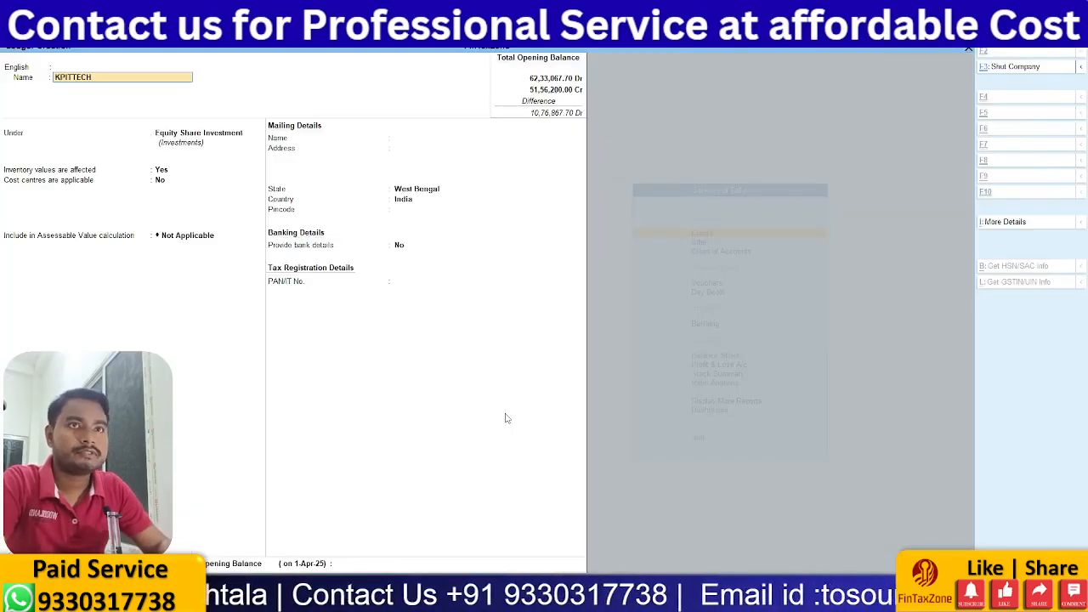
- Keep KPITTECH under Equity Share Investment, with assessable value calculation Not Applicable and the mailing details at their defaults
key("Return")
key("Return")
key("Return")
key("Return")
key("Return")
key("Return")
key("Return")
key("Return")
key("Return")
key("Return")
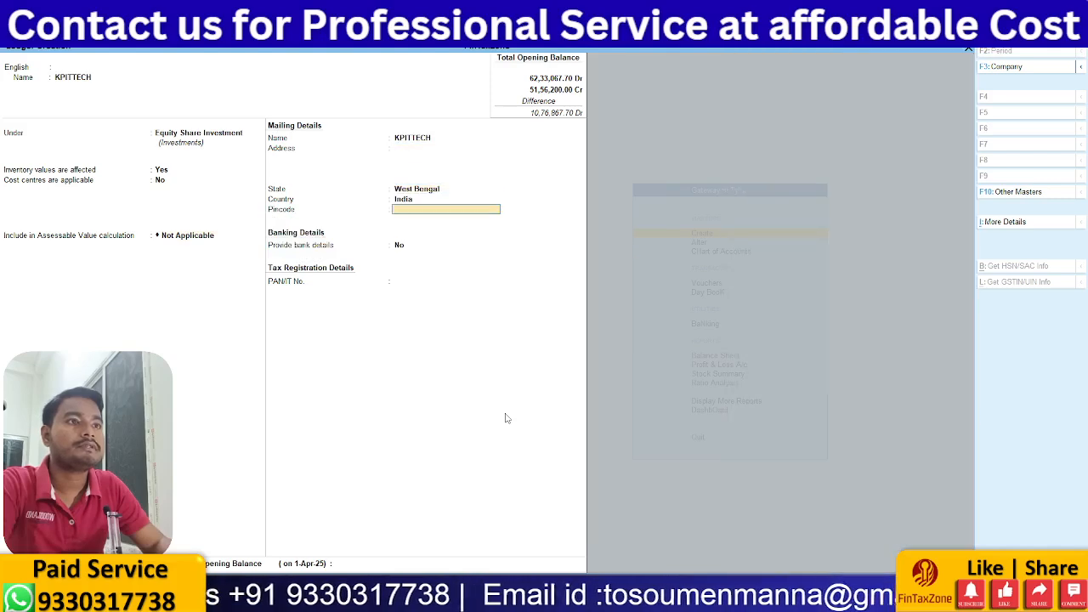
- Copy KPITTECH's amount 12869.4 from the Excel sheet, enter it as the ledger's debit opening balance in TallyPrime, and save the ledger
key("alt+Tab")
key("Right")
key("Right")
key("Right")
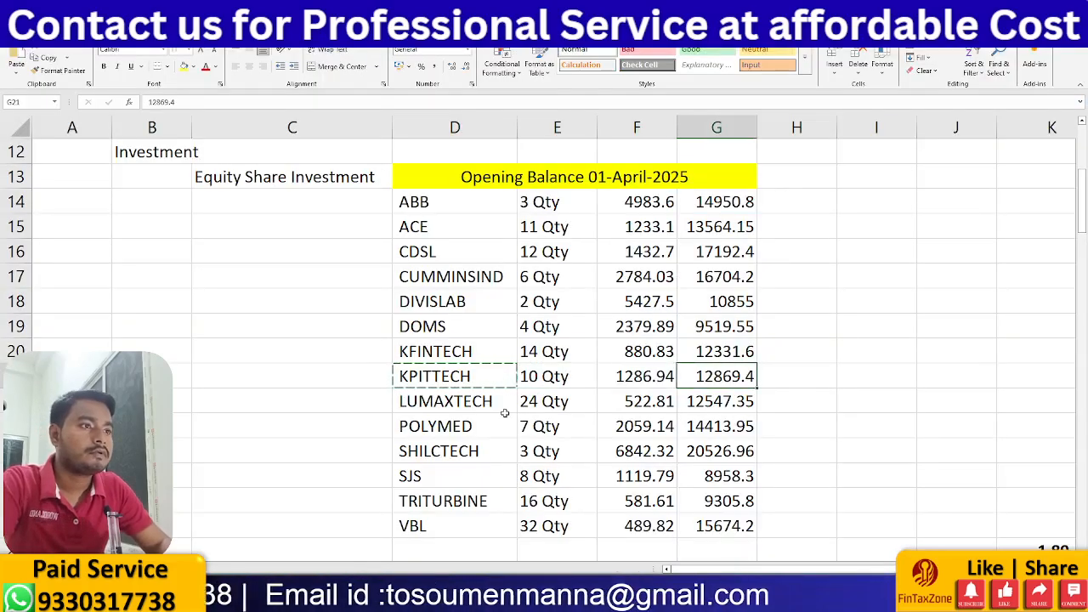
key("ctrl+c")
key("alt+Tab")
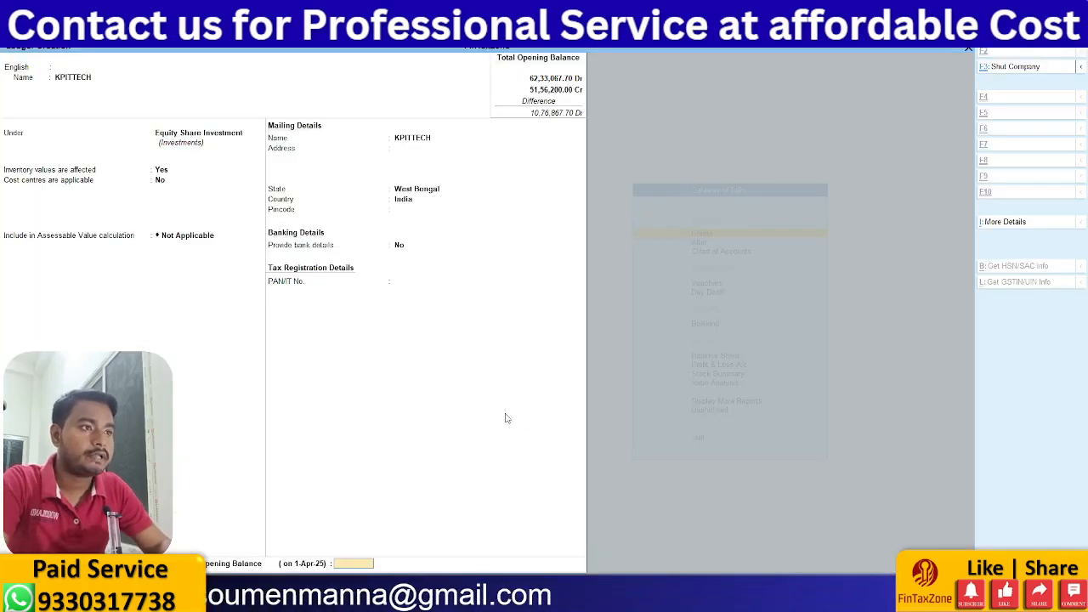
key("Return")
key("ctrl+v")
key("Return")
key("Return")
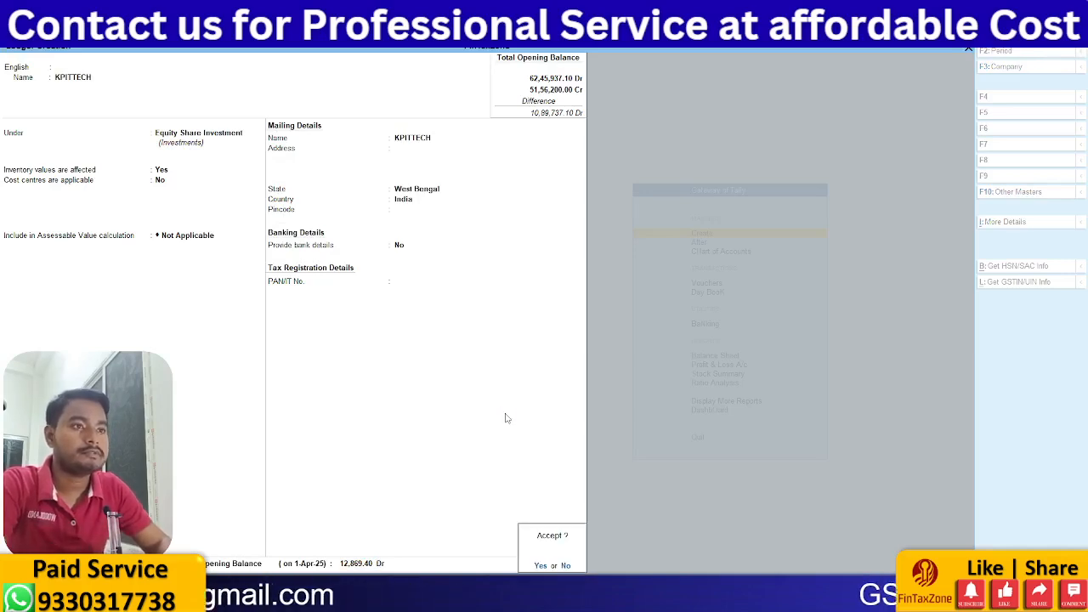
key("Return")
- Copy the stock name LUMAXTECH from the Excel sheet and use it as the next new ledger's name in TallyPrime
key("alt+Tab")
key("Down")
key("Left")
key("Left")
key("Left")
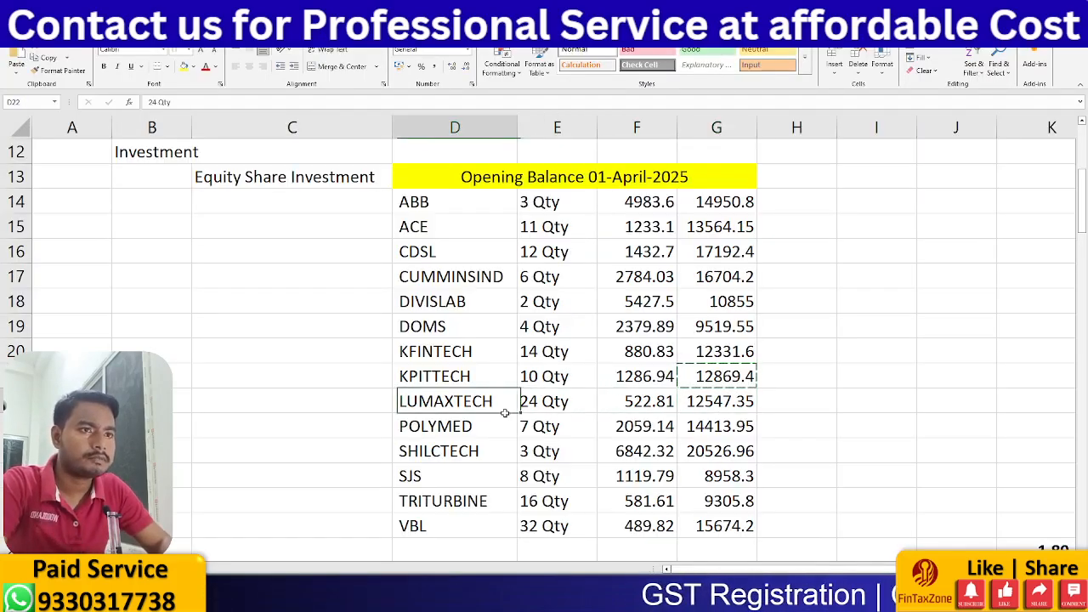
key("ctrl+c")
key("alt+Tab")
key("ctrl+v")
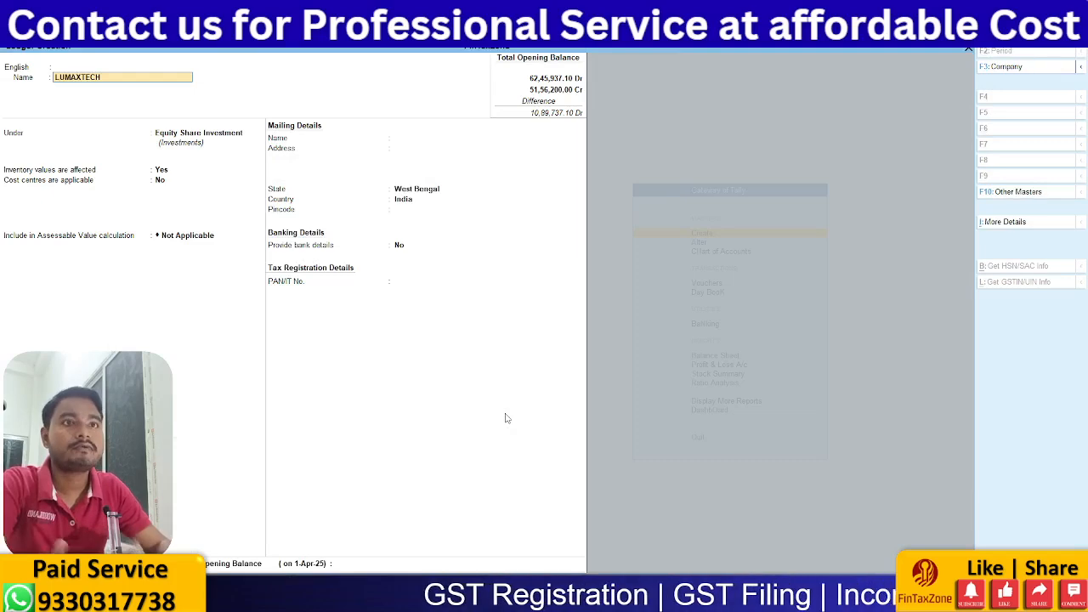
- Keep LUMAXTECH under Equity Share Investment, with assessable value calculation Not Applicable and the mailing, banking and tax details at their defaults
key("Return")
key("Return")
key("Return")
key("Return")
key("Return")
key("Return")
key("Return")
key("Return")
key("Return")
key("Return")
key("Return")
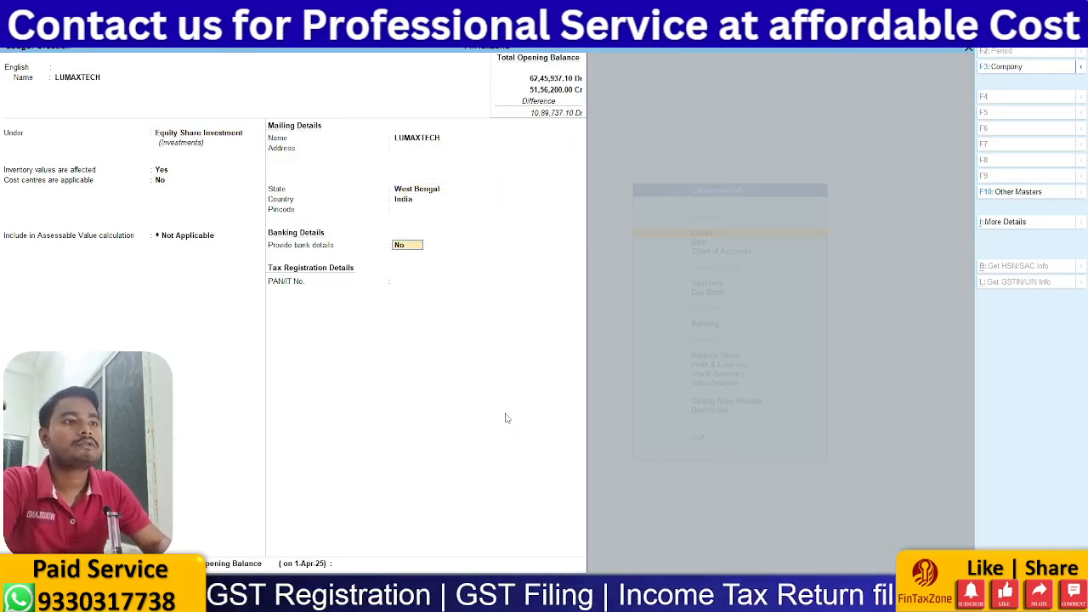
- Copy LUMAXTECH's amount 12547.35 from the Excel sheet, enter it as the ledger's debit opening balance in TallyPrime, and save the ledger
key("alt+Tab")
key("Right")
key("Right")
key("Right")
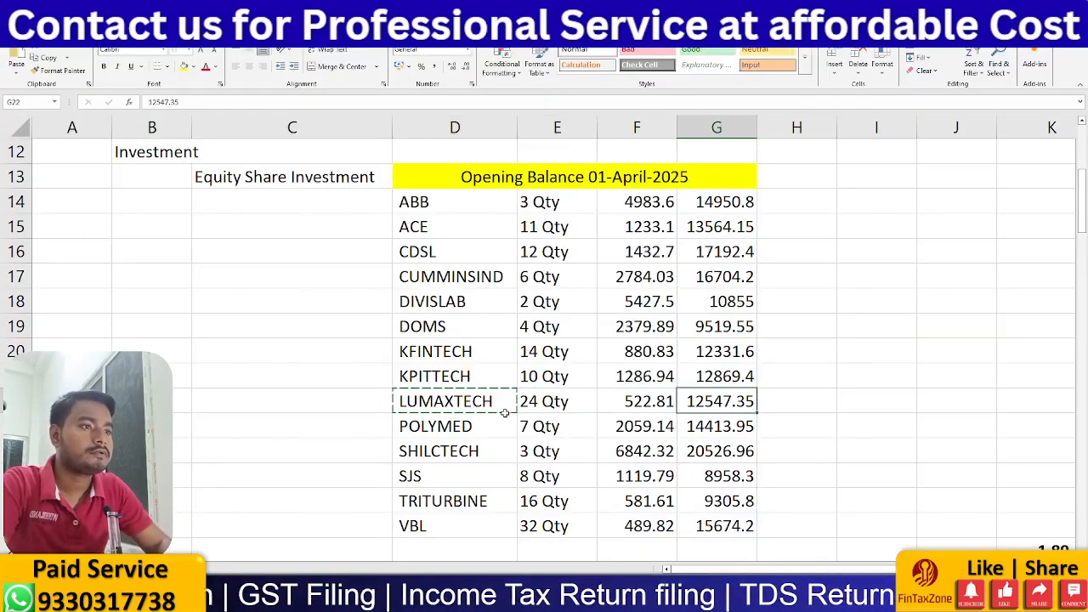
key("ctrl+c")
key("alt+Tab")
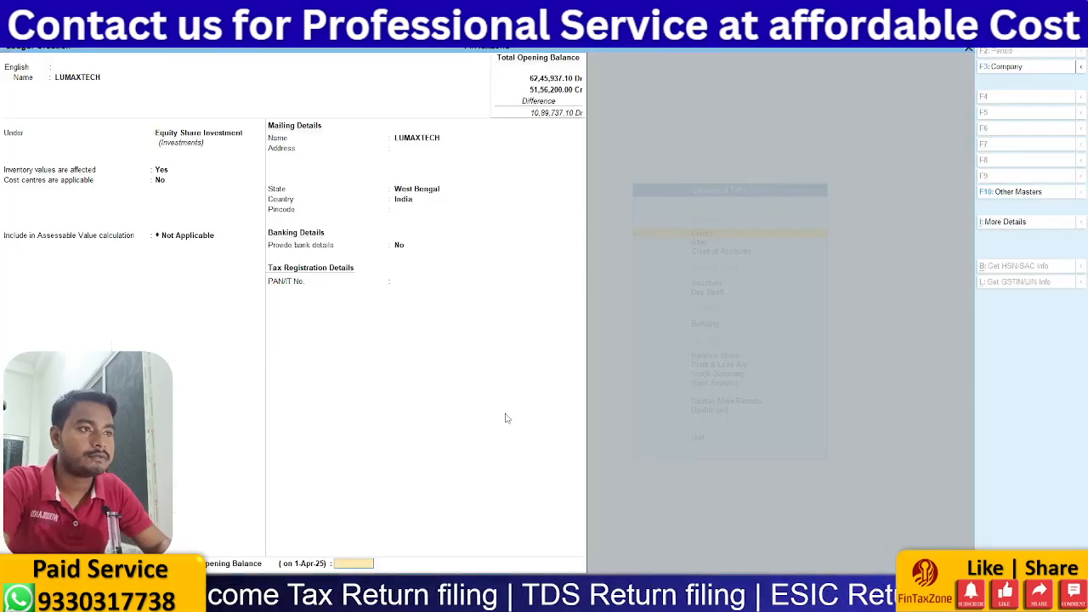
key("ctrl+v")
key("Return")
key("Return")
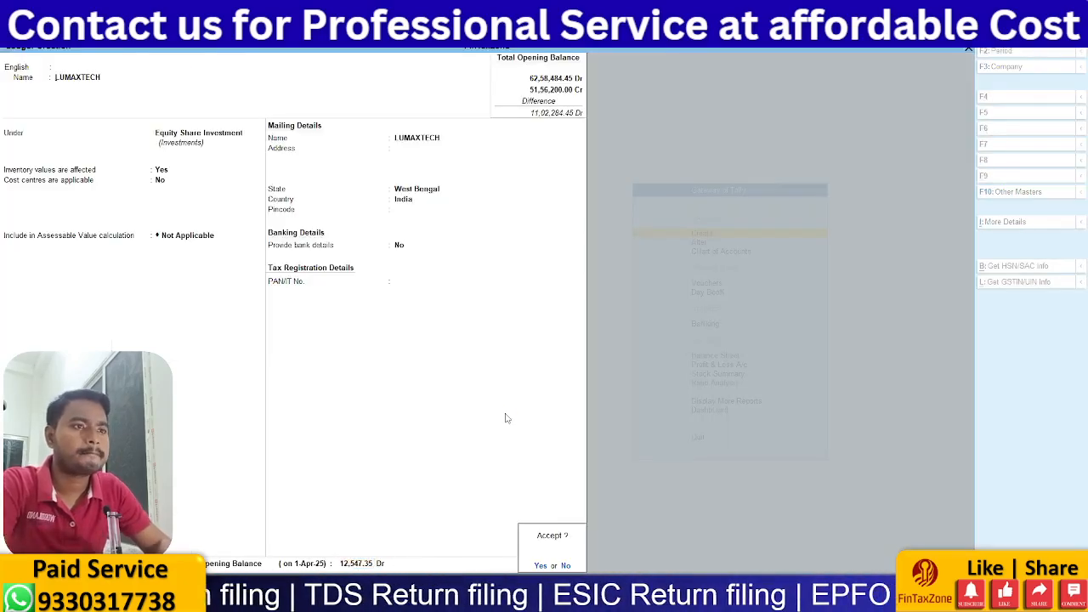
key("Return")
- Copy the stock name POLYMED from the Excel sheet and use it as the next new ledger's name in TallyPrime
key("alt+Tab")
key("Down")
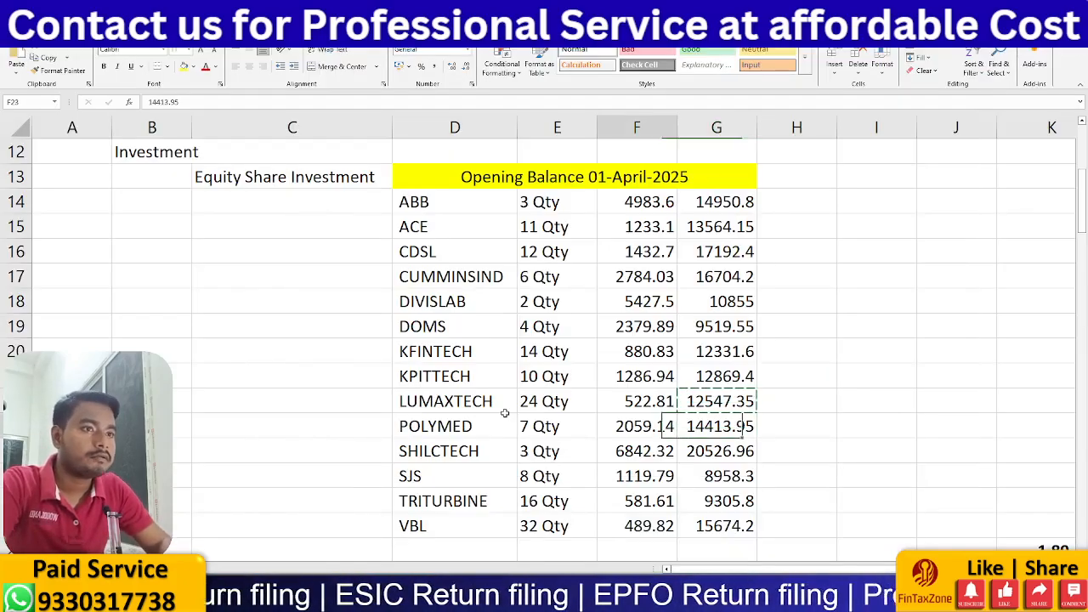
key("Left")
key("Left")
key("Left")
key("ctrl+c")
key("alt+Tab")
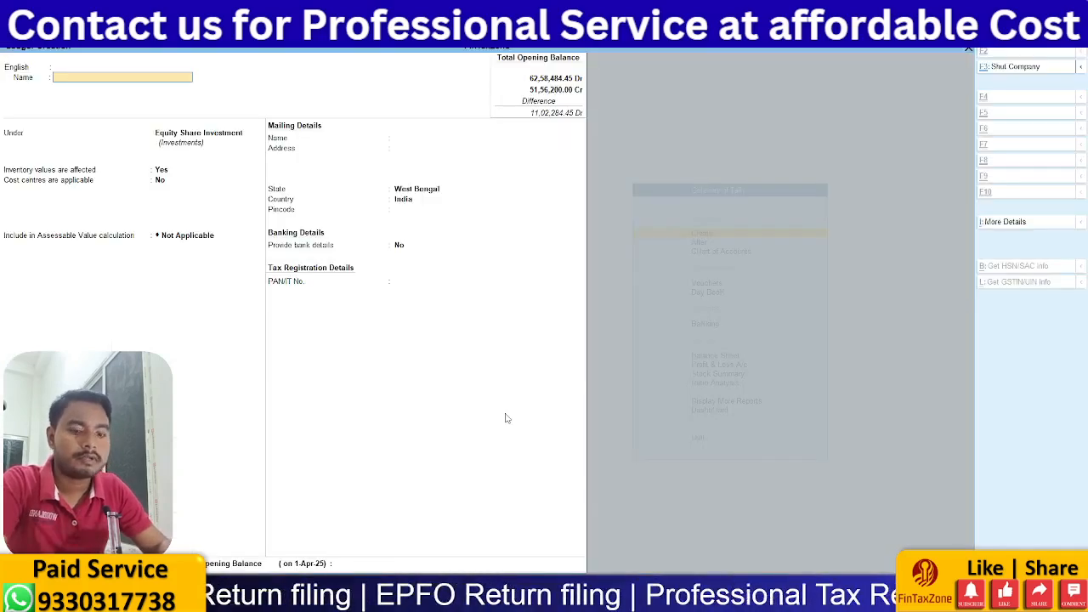
key("ctrl+v")
- Keep POLYMED under Equity Share Investment, with assessable value calculation Not Applicable and the mailing, banking and tax details at their defaults
key("Return")
key("Return")
key("Return")
key("Return")
key("Return")
key("Return")
key("Return")
key("Return")
key("Return")
key("Return")
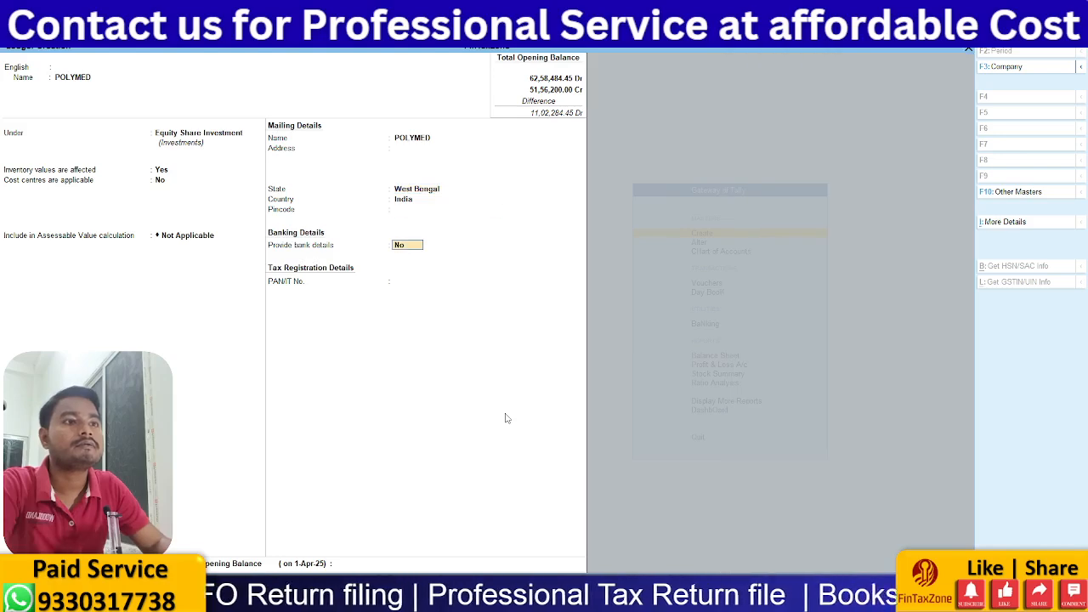
- Copy POLYMED's amount 14413.95 from the Excel sheet, enter it as the ledger's opening balance in TallyPrime, and save the ledger
key("alt+Tab")
key("Right")
key("Right")
key("Right")
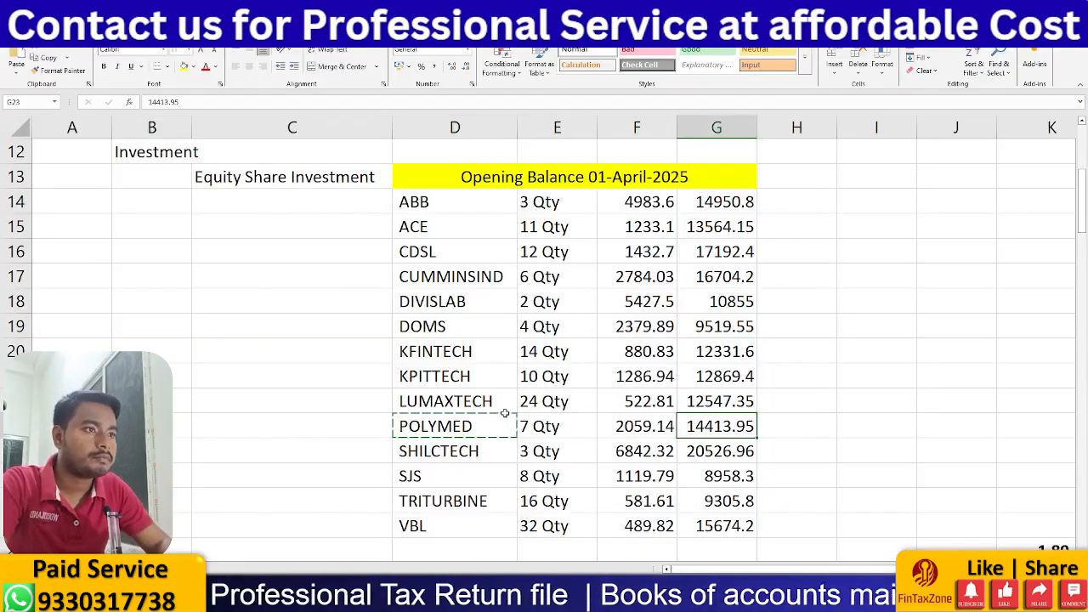
key("ctrl+c")
key("alt+Tab")
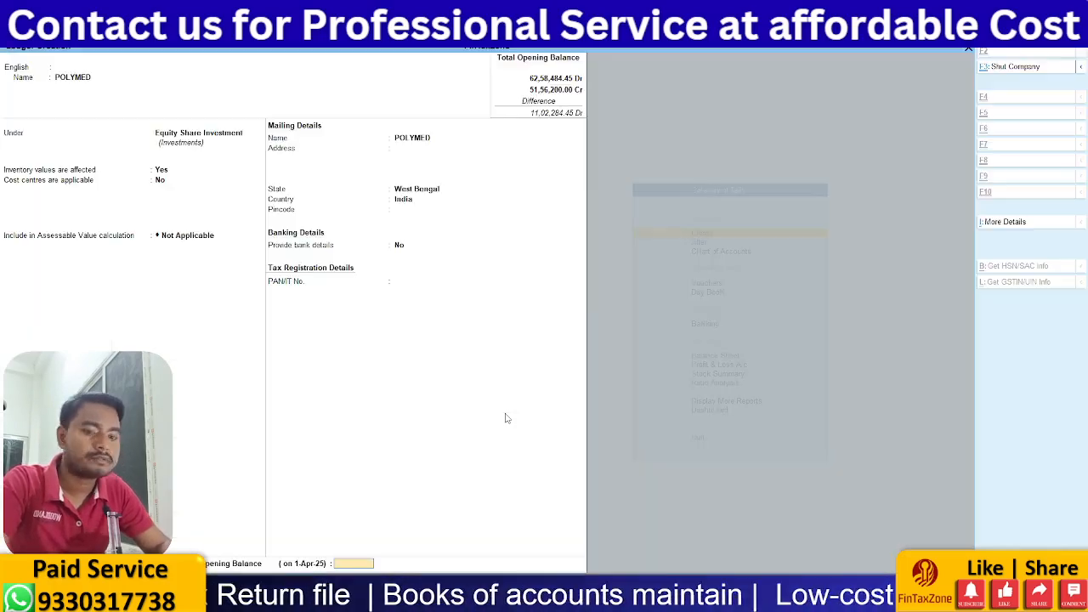
key("ctrl+v")
key("Return")
key("Return")
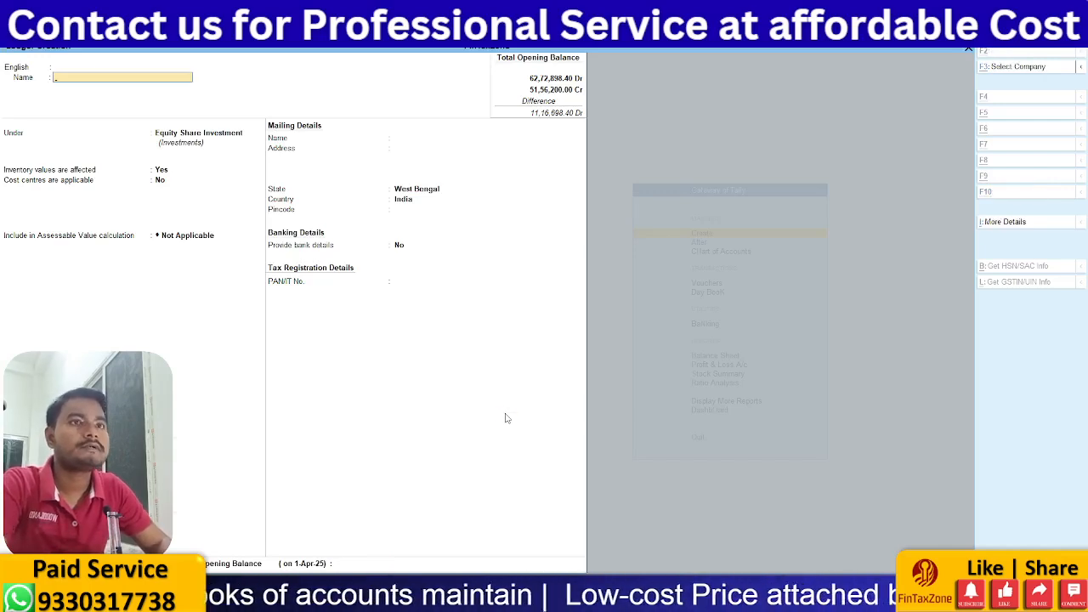
- Copy the stock name SHILCTECH from the Excel sheet and use it as the next new ledger's name in TallyPrime
key("alt+Tab")
key("Down")
key("Left")
key("Left")
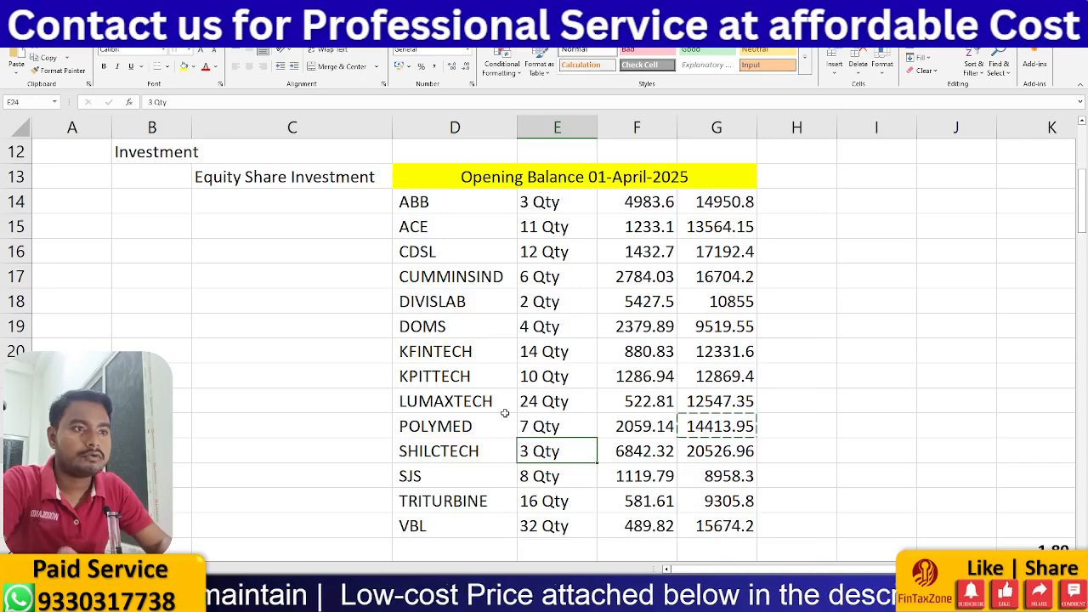
key("Left")
key("alt+Tab")
type("SHILCTECH")
- Keep SHILCTECH under Equity Share Investment, with assessable value calculation Not Applicable and the mailing, banking and tax details at their defaults
key("Return")
key("Return")
key("Return")
key("Return")
key("Return")
key("Return")
key("Return")
key("Return")
key("Return")
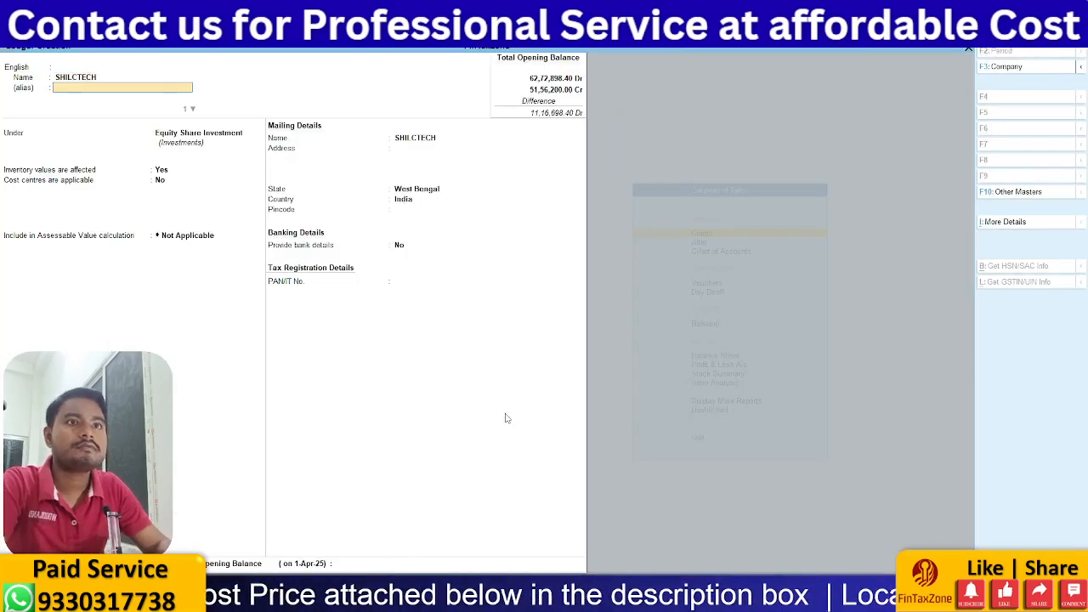
key("Return")
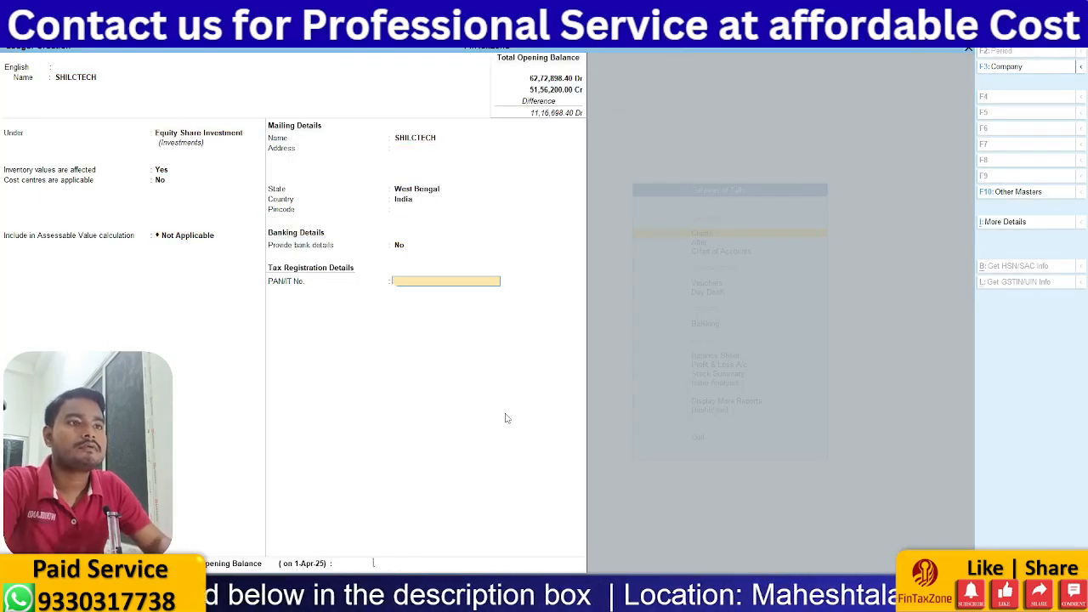
- Copy SHILCTECH's amount 20526.96 from the Excel sheet, enter it as the ledger's opening balance in TallyPrime, and save the ledger
key("alt+Tab")
key("alt+Tab")
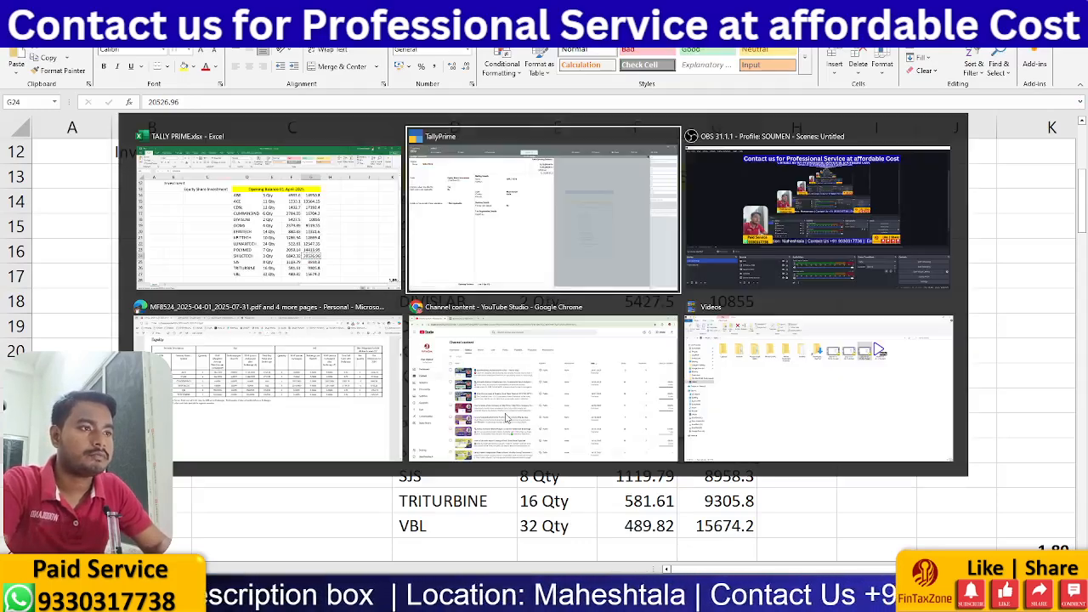
key("ctrl+alt+v")
key("Return")
key("Return")
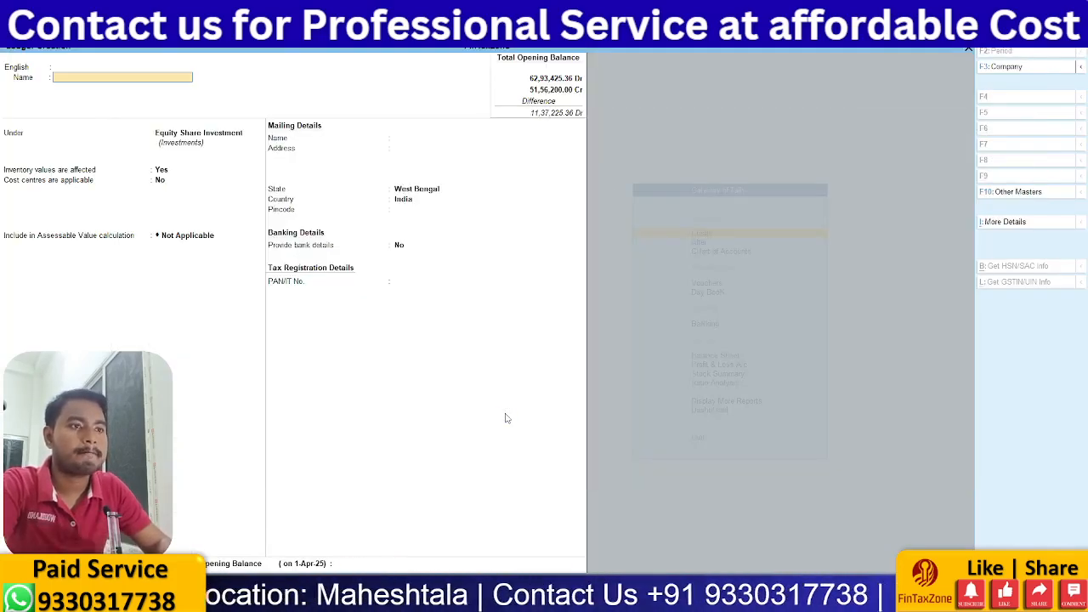
- Copy the stock name SJS from the Excel sheet and use it as the next new ledger's name in TallyPrime
key("alt+Tab")
key("Down")
key("Left")
key("Left")
key("Left")
key("ctrl+c")
key("alt+Tab")
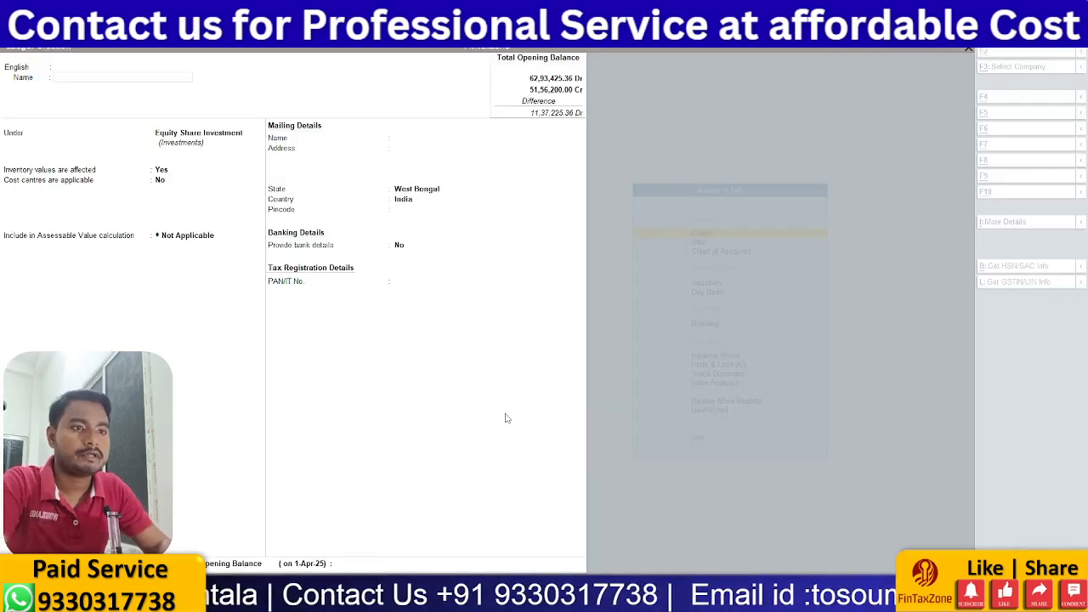
key("ctrl+alt+v")
- Keep SJS under Equity Share Investment, with assessable value calculation Not Applicable and the mailing, banking and tax details at their defaults
key("Return")
key("Return")
key("Return")
key("Return")
key("Return")
key("Return")
key("Return")
key("Return")
key("Return")
key("Return")
key("Return")
key("Return")
key("Return")
key("Return")
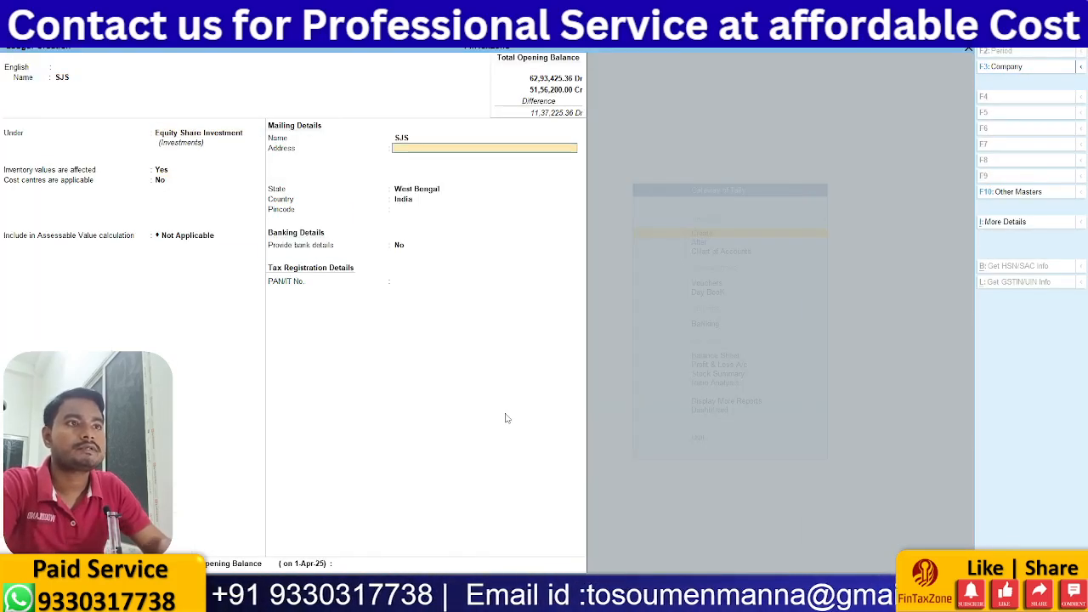
- Copy SJS's amount 8958.3 from the Excel sheet, enter it as the ledger's opening balance in TallyPrime, and save the ledger
key("alt+Tab")
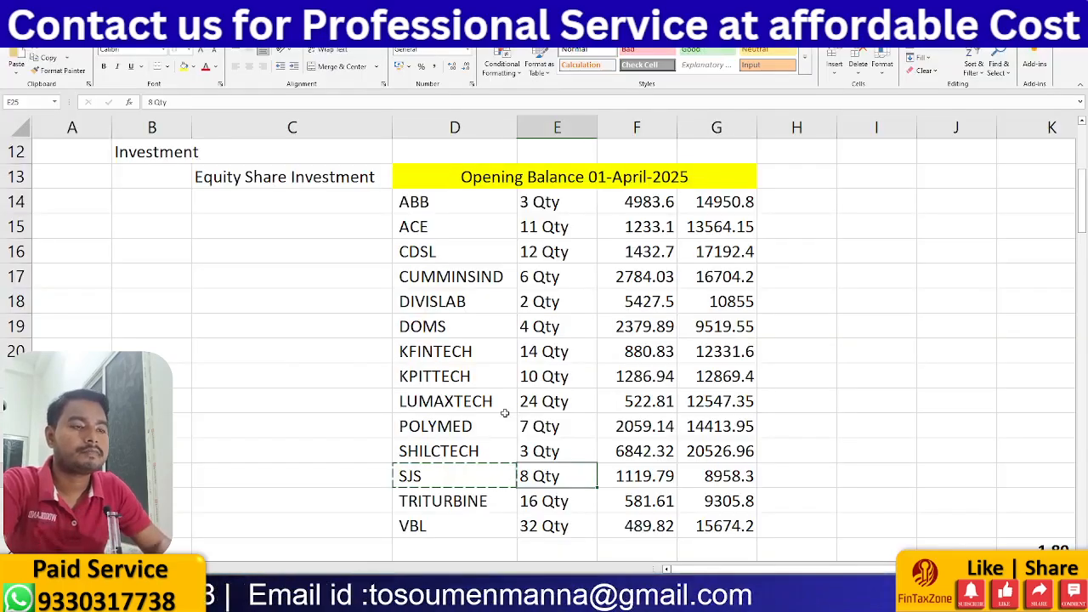
key("Right")
key("Right")
key("ctrl+c")
key("alt+Tab")
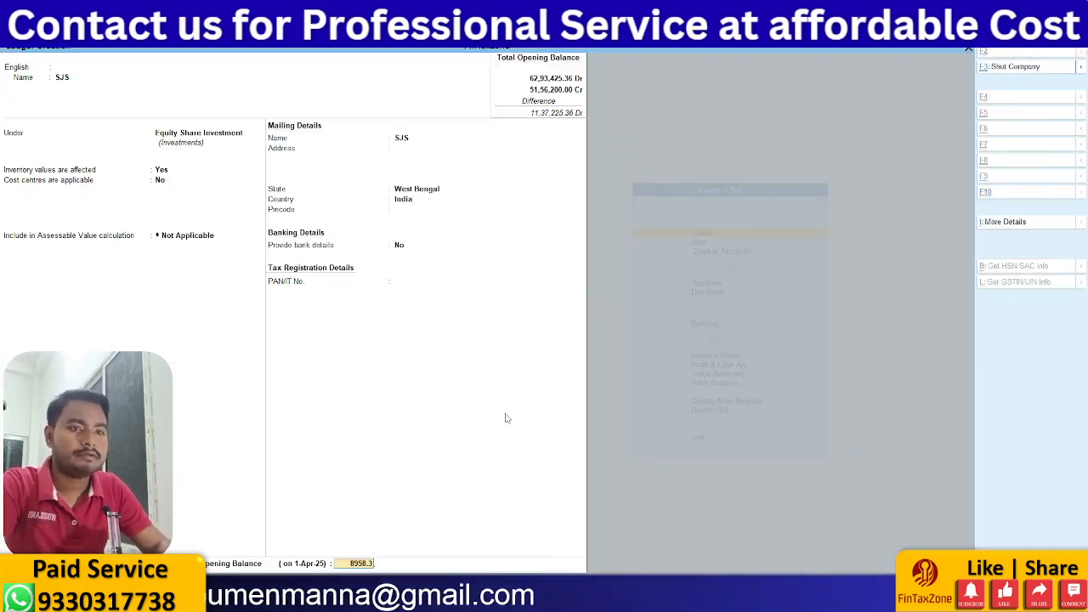
key("Return")
- Copy the stock name TRITURBINE from the Excel sheet and use it as the next new ledger's name in TallyPrime
key("alt+Tab")
key("Down")
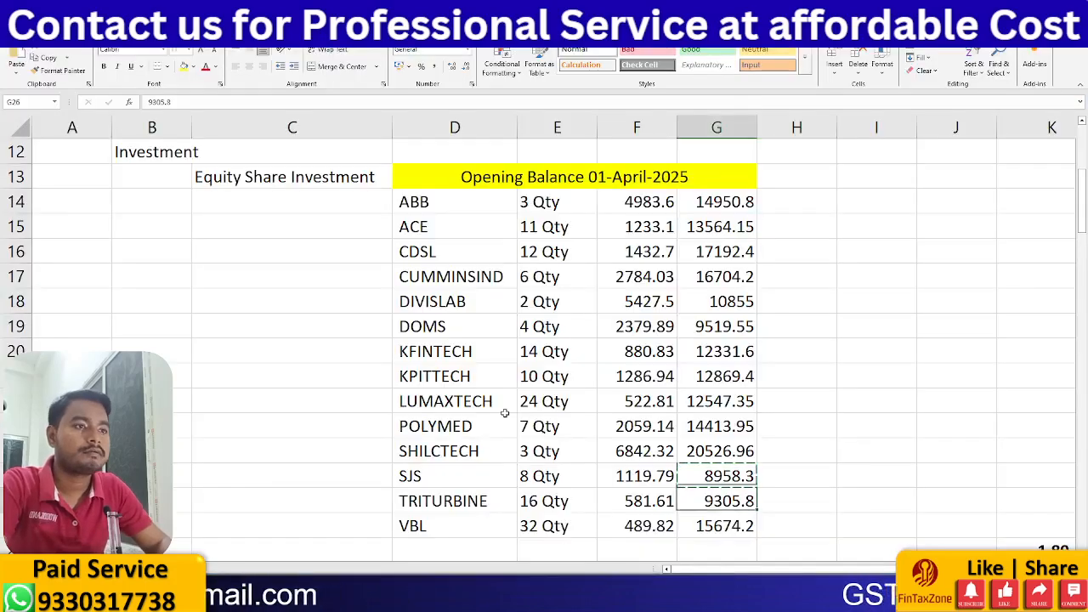
key("Left")
key("Left")
key("Left")
key("ctrl+c")
key("alt+Tab")
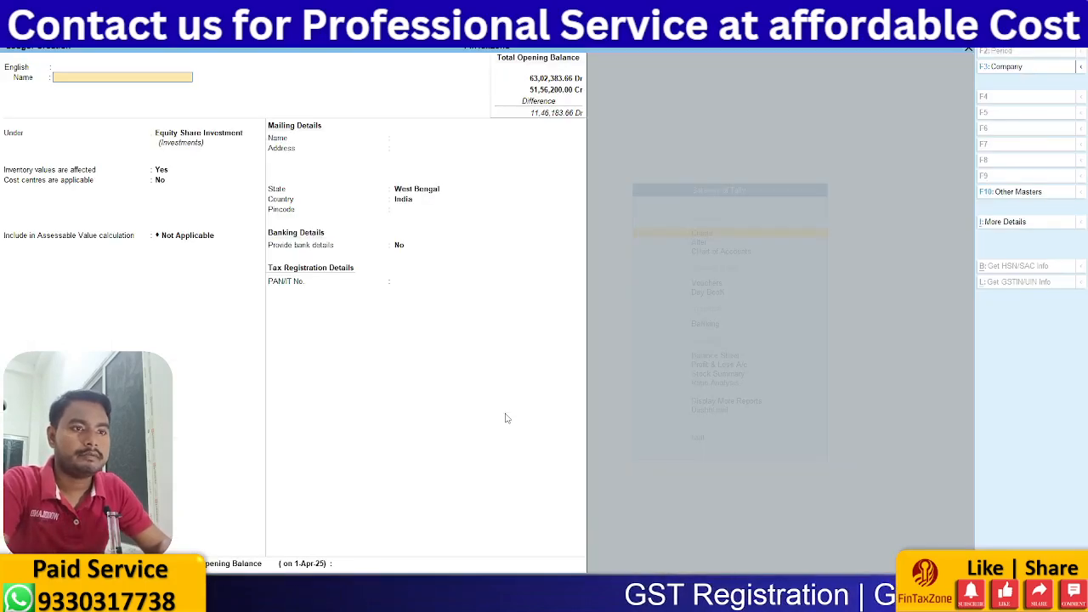
key("ctrl+v")
- Keep TRITURBINE under Equity Share Investment, with assessable value calculation Not Applicable and the mailing, banking and tax details at their defaults
key("Return")
key("Return")
key("Return")
key("Return")
key("Return")
key("Return")
key("Return")
key("Return")
key("Return")
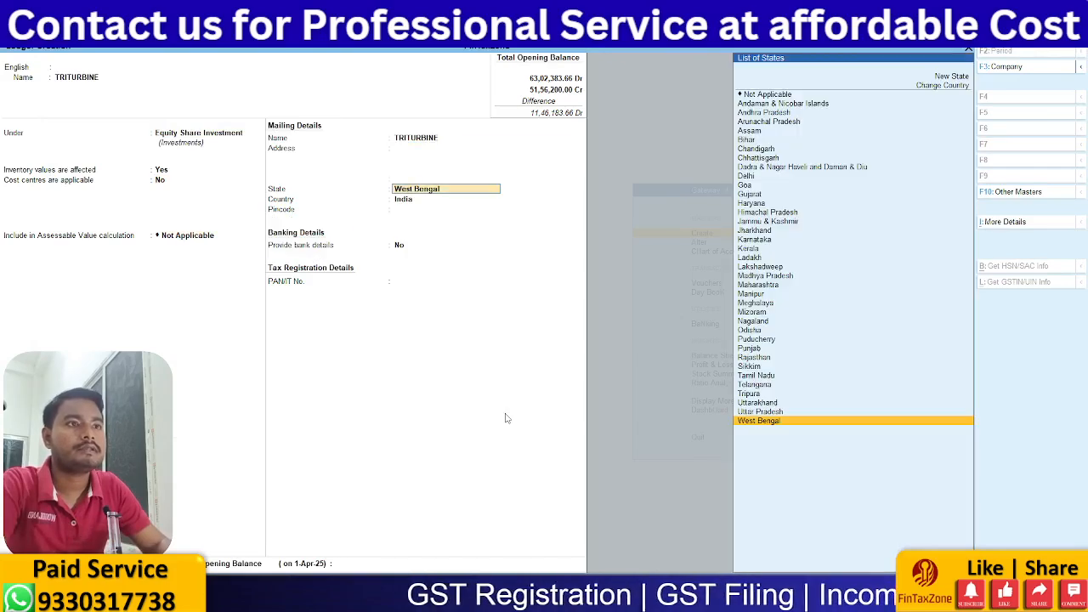
key("Return")
key("Return")
key("Return")
key("Return")
- Copy TRITURBINE's amount 9305.8 from the Excel sheet, enter it as the ledger's opening balance in TallyPrime, and save the ledger
key("alt+Tab")
key("Right")
key("Right")
key("Right")
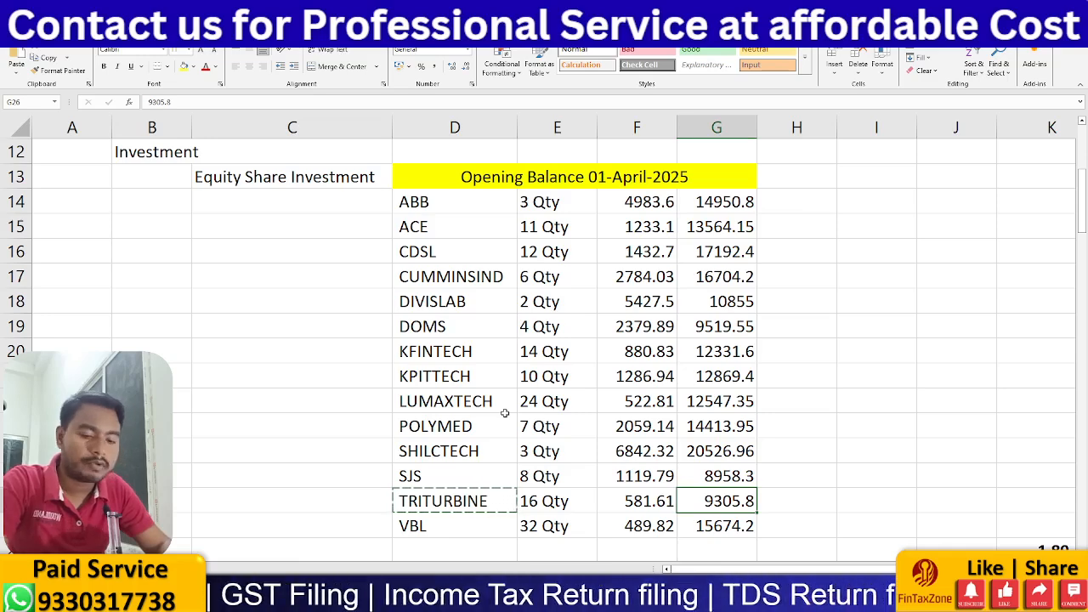
key("ctrl+c")
key("alt+Tab")
key("ctrl+v")
key("Return")
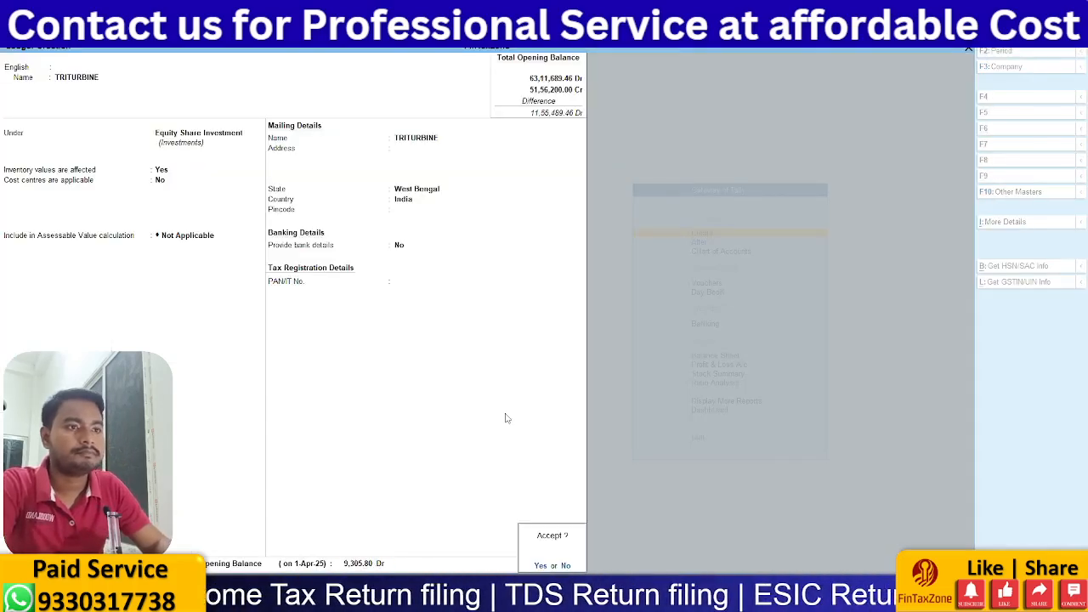
key("y")
- Copy the stock name VBL from the Excel sheet and use it as the next new ledger's name in TallyPrime
key("alt+Tab")
key("Down")
key("Left")
key("Left")
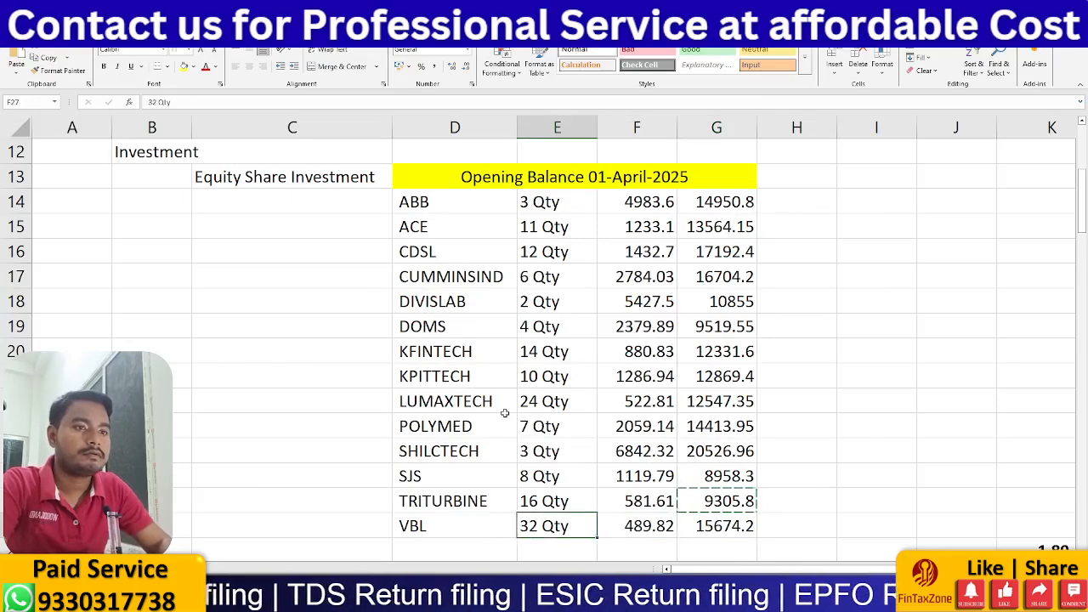
key("Left")
key("ctrl+c")
key("alt+Tab")
key("ctrl+v")
- Keep VBL under Equity Share Investment, with assessable value calculation Not Applicable and the mailing, banking and tax details at their defaults
key("Return")
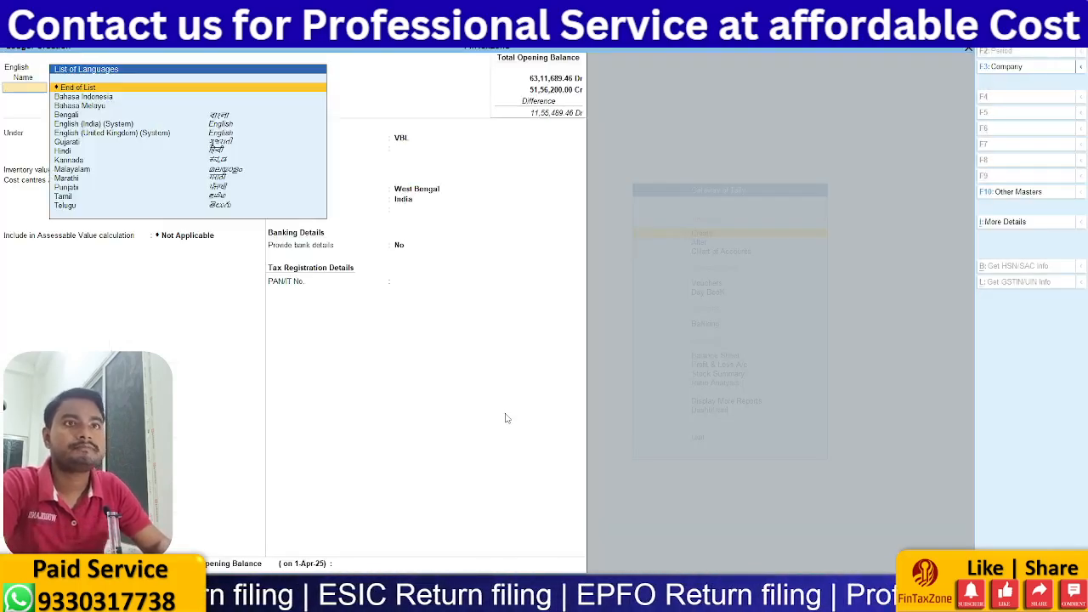
key("Return")
key("Return")
key("Return")
key("Return")
key("Return")
key("Return")
key("Return")
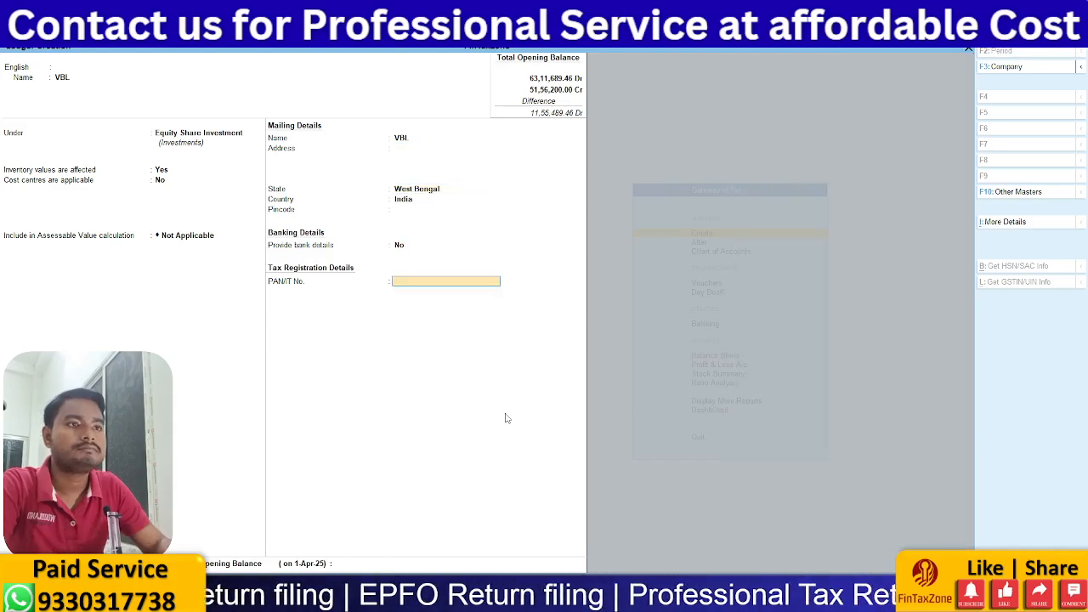
- Copy VBL's amount 15674.2 from Excel, enter it as the ledger's opening balance in TallyPrime, save the ledger and leave ledger creation
key("alt+Tab")
key("alt+Tab")
key("alt+Tab")
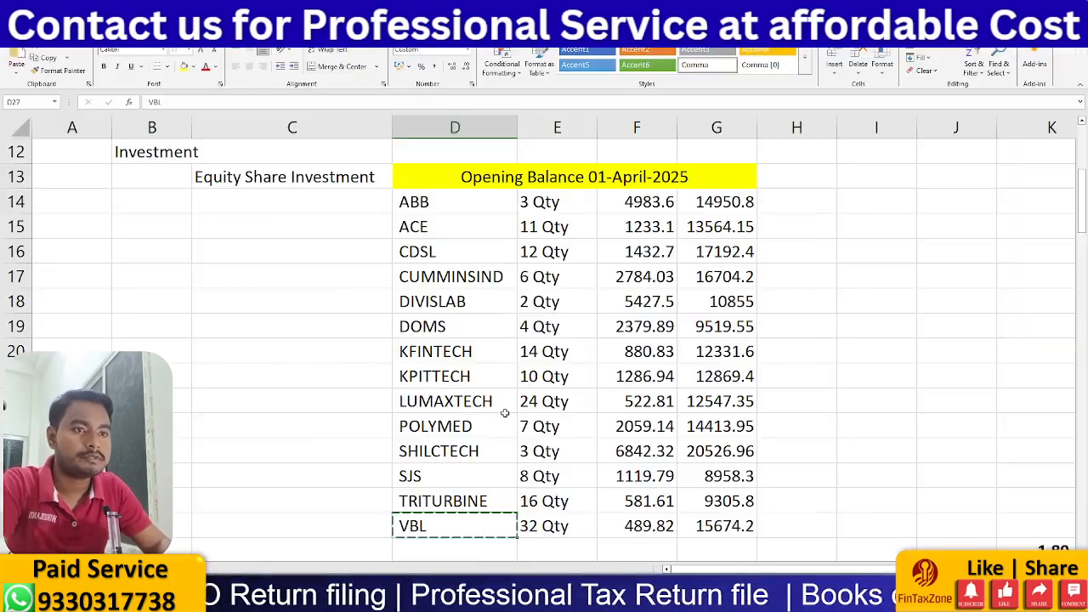
key("Right")
key("ctrl+c")
key("Right")
key("Right")
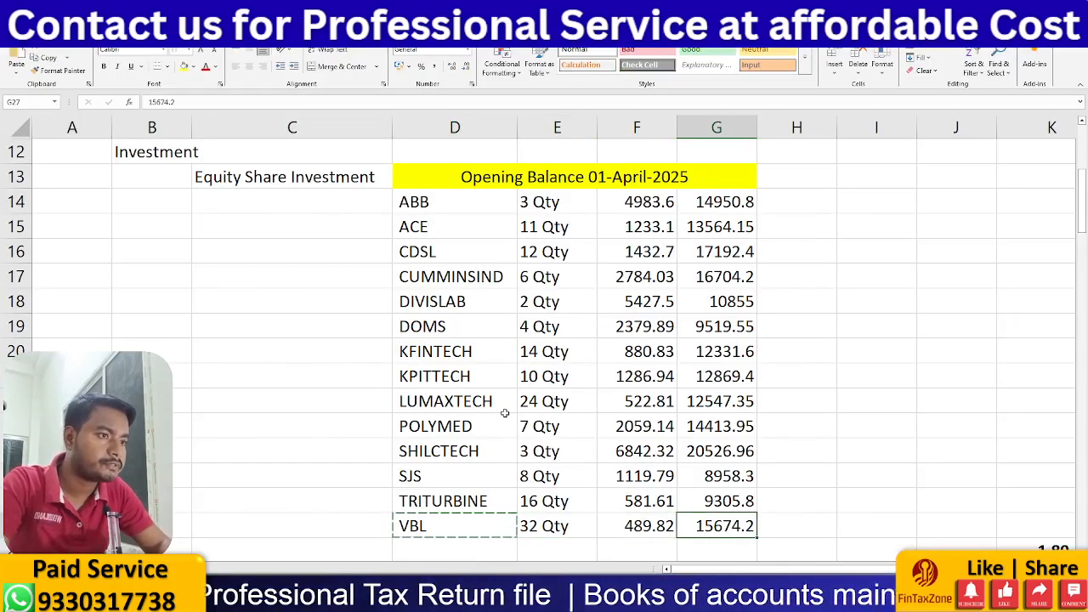
key("ctrl+c")
key("alt+Tab")
key("ctrl+alt+v")
key("Return")
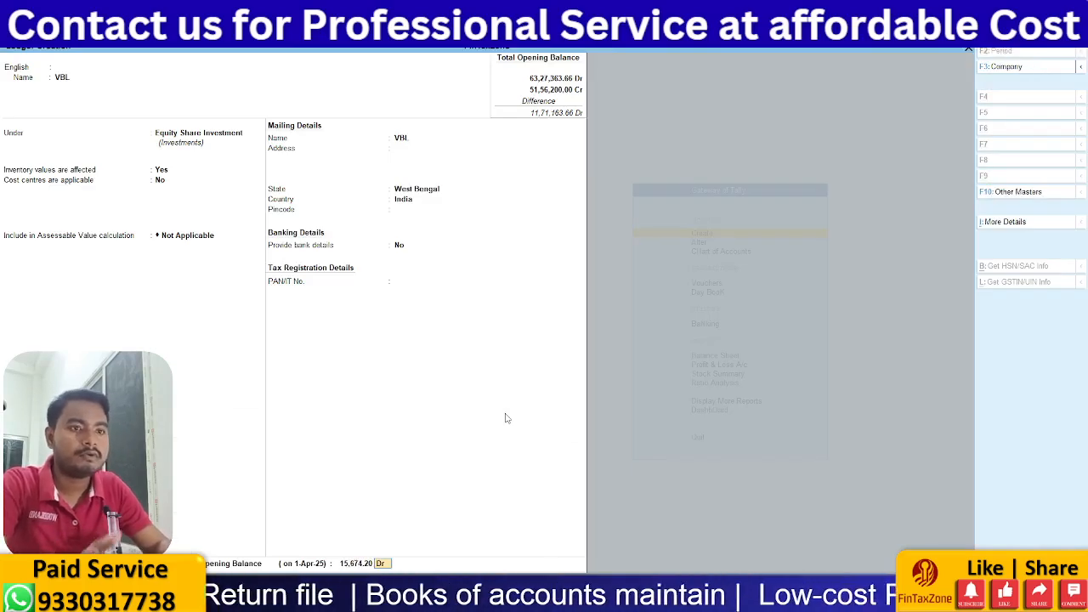
key("Return")
key("Return")
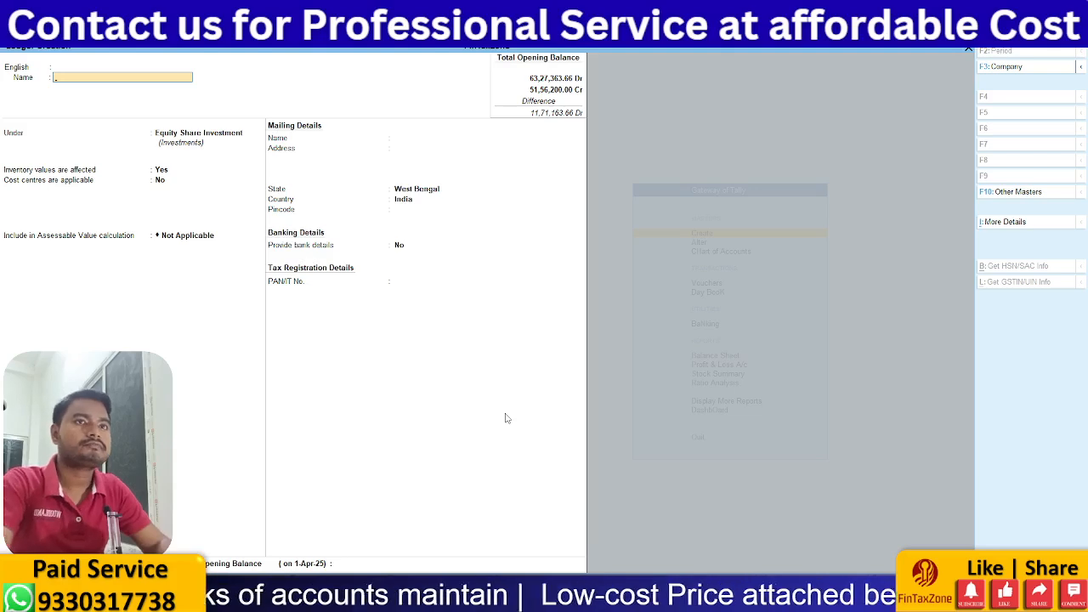
key("Escape")
key("Escape")
key("Escape")
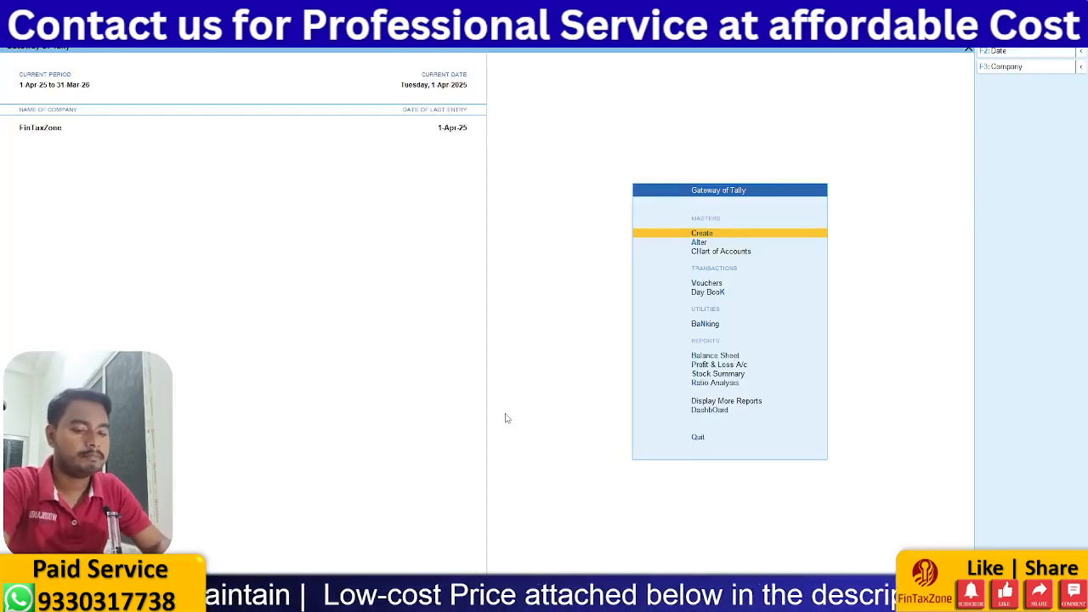
- Open the Balance Sheet in detailed view and examine the Equity Share Investment balance under Investments
key("b")
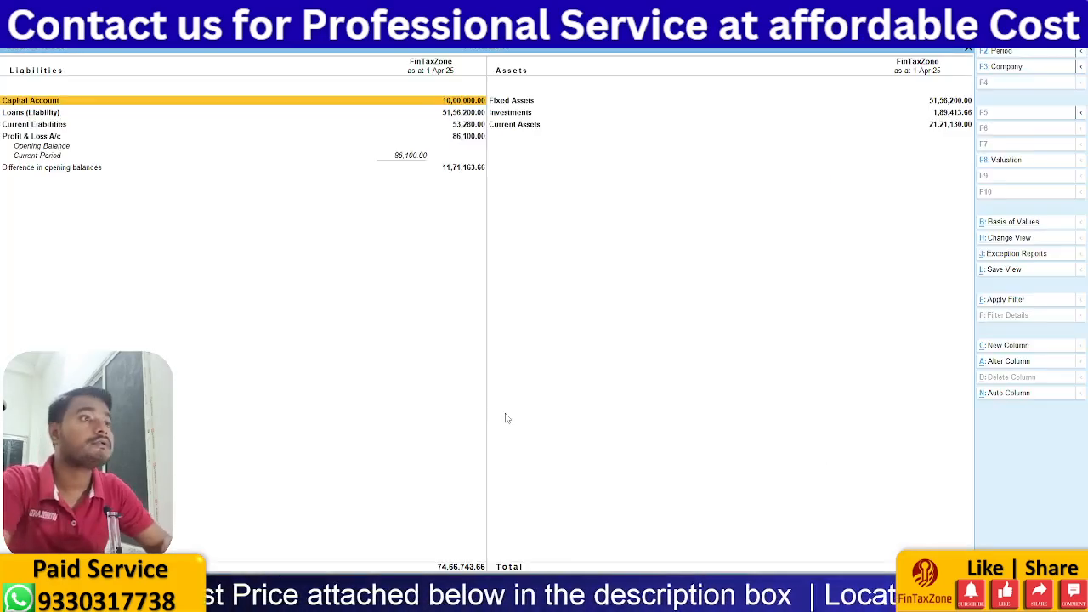
key("alt+F5")
key("Right")
key("Down")
key("Down")
key("Down")
key("Down")
key("Down")
key("Down")
key("Down")
key("Down")
key("Down")
key("Down")
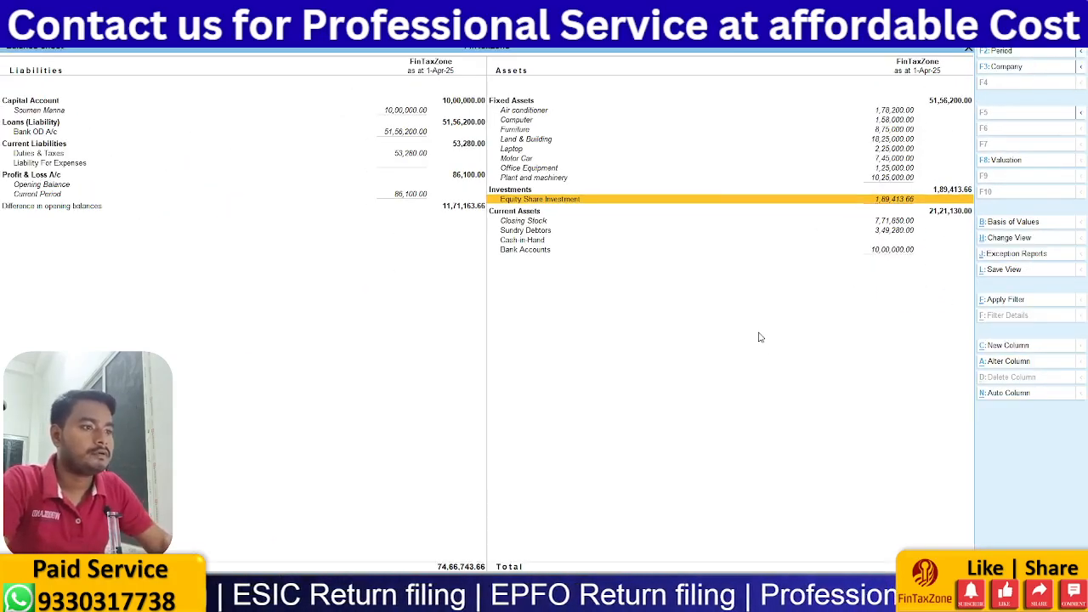
- In the Excel sheet, total the share amounts in G14:G27 with a SUM formula in column I of the VBL row
key("alt+Tab")
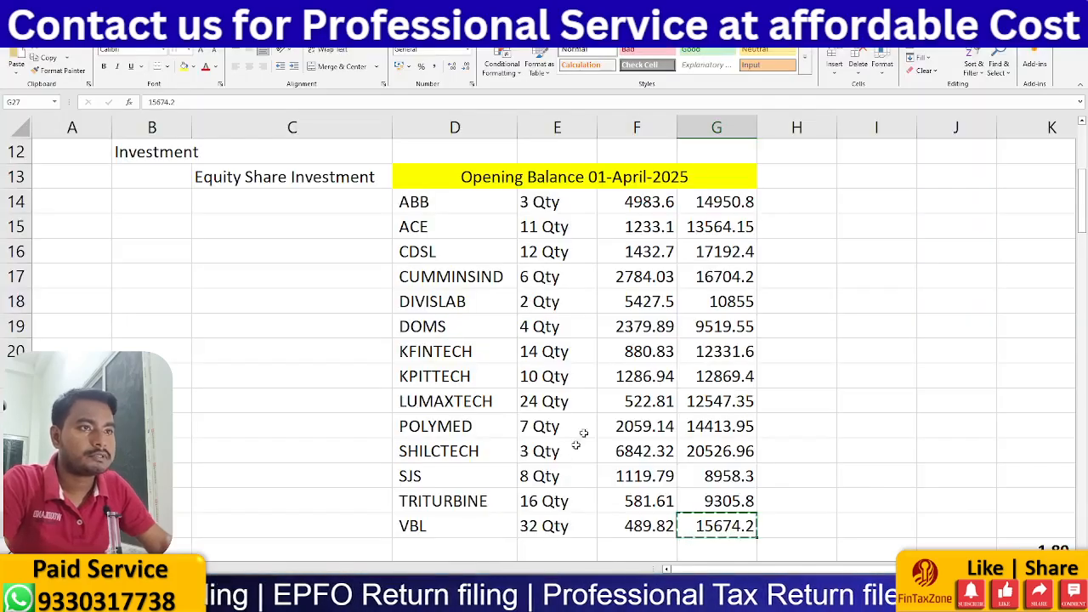
left_click(697, 326)
left_click(802, 529)
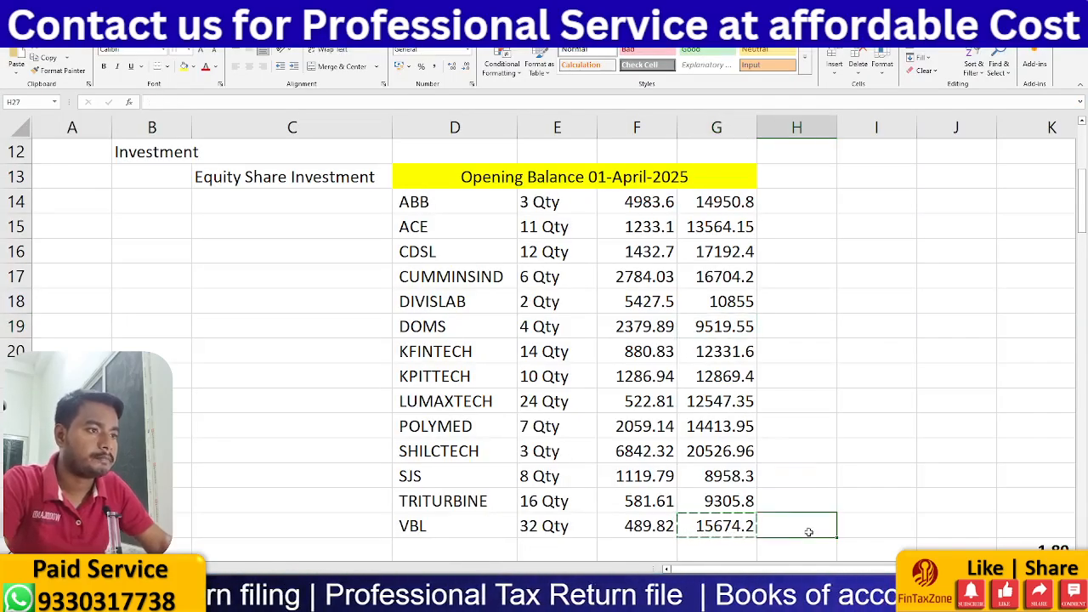
left_click(865, 521)
type("=sum")
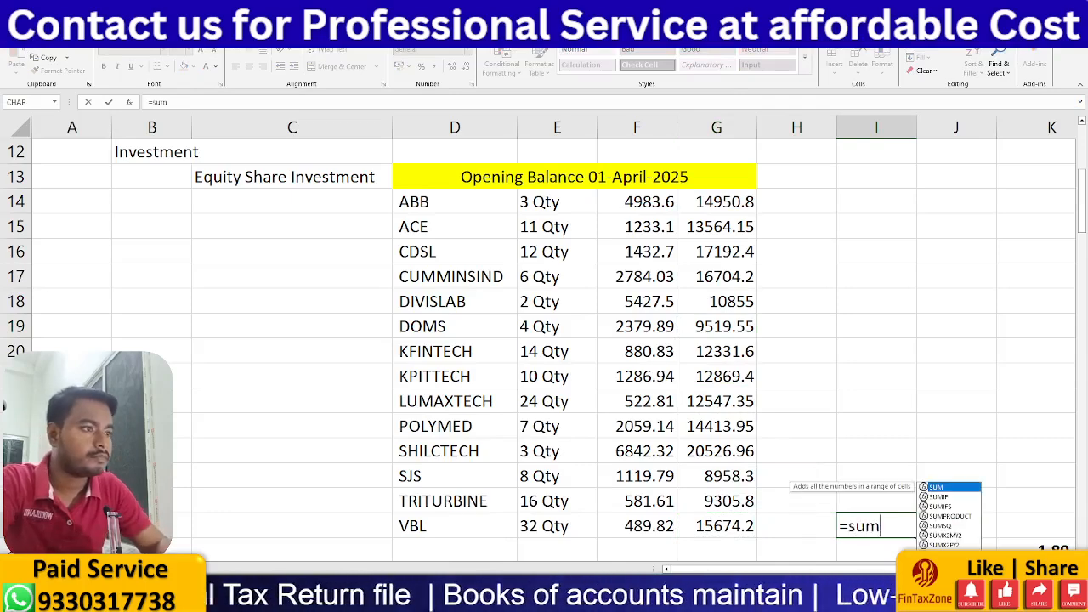
key("Tab")
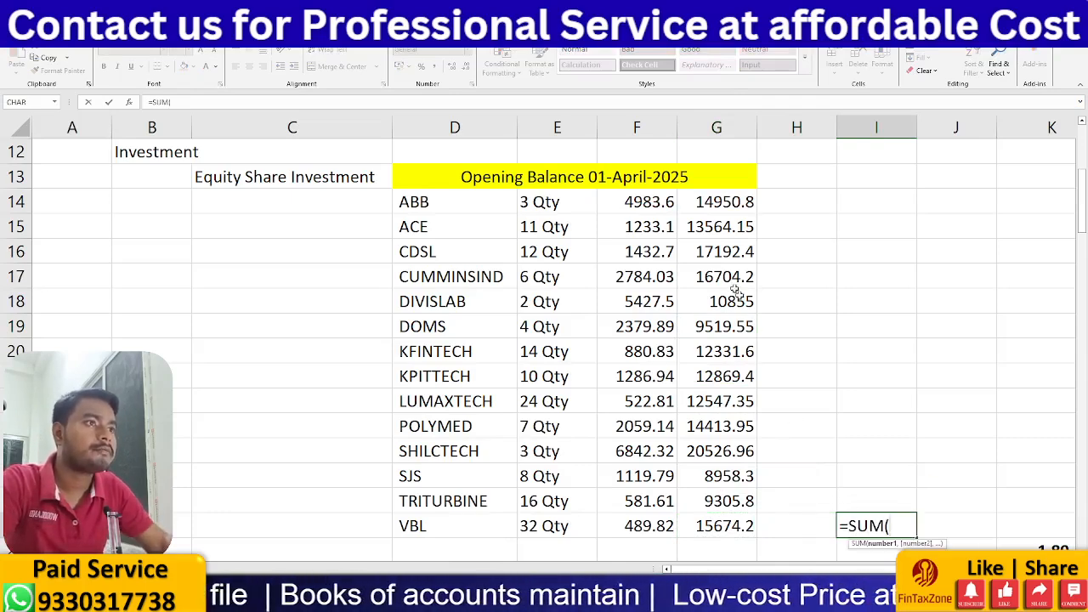
left_click_drag(716, 193, 725, 526)
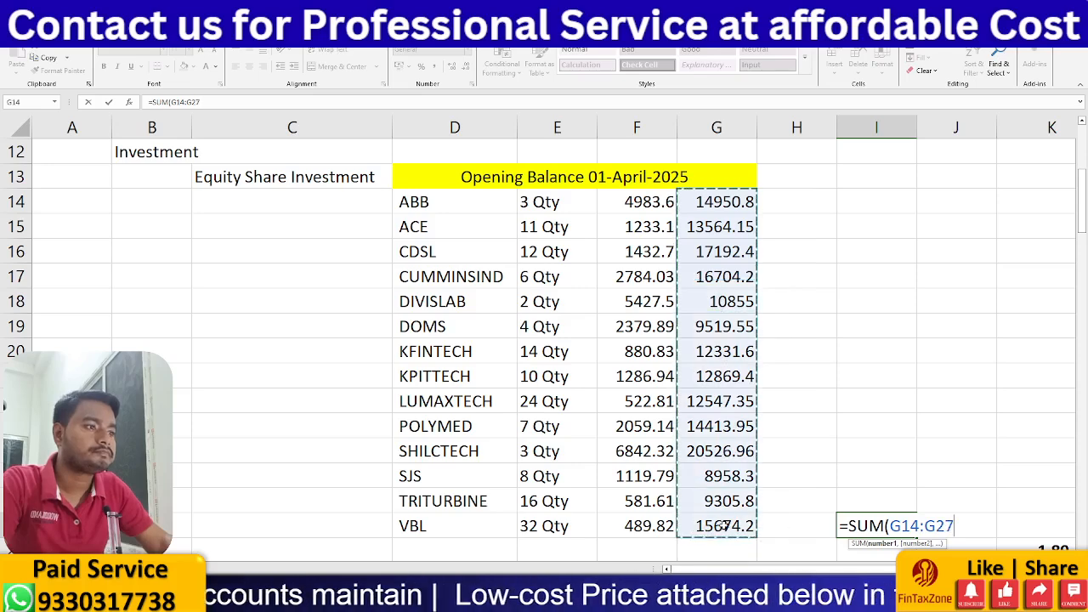
key("Return")
left_click(861, 501)
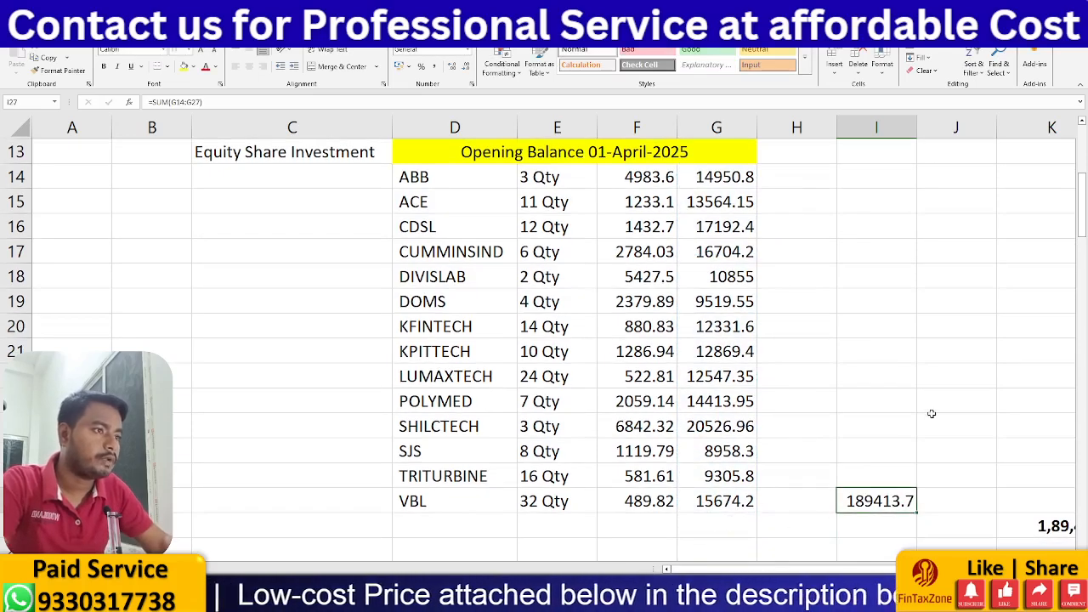
- Compare the Excel total with the Equity Share Investment balance in TallyPrime's Balance Sheet, and close the report
key("alt+Tab")
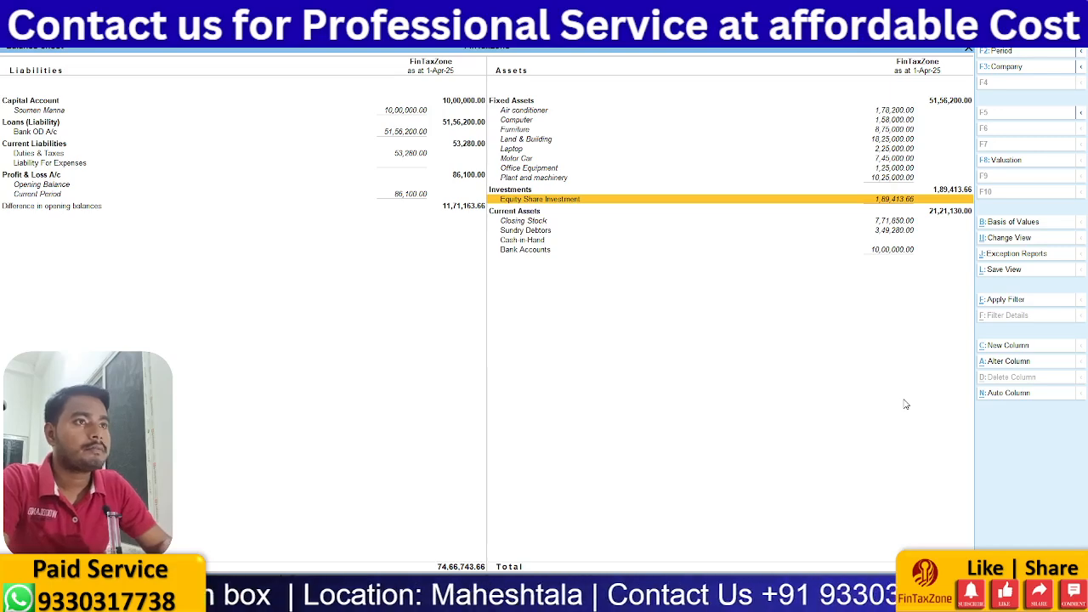
key("Escape")
key("Escape")
key("Escape")
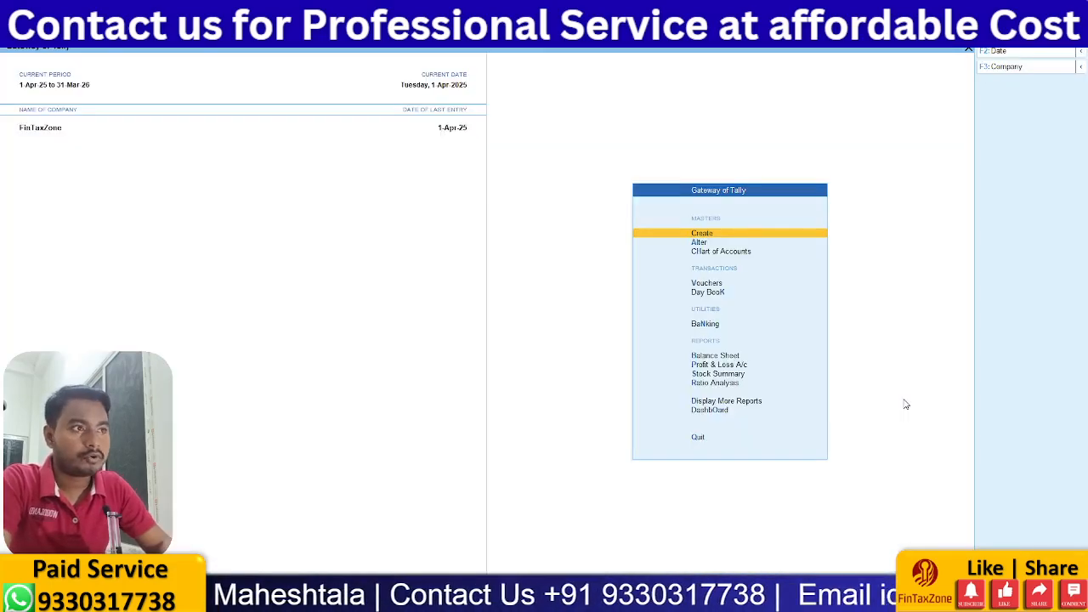
key("s")
key("Escape")
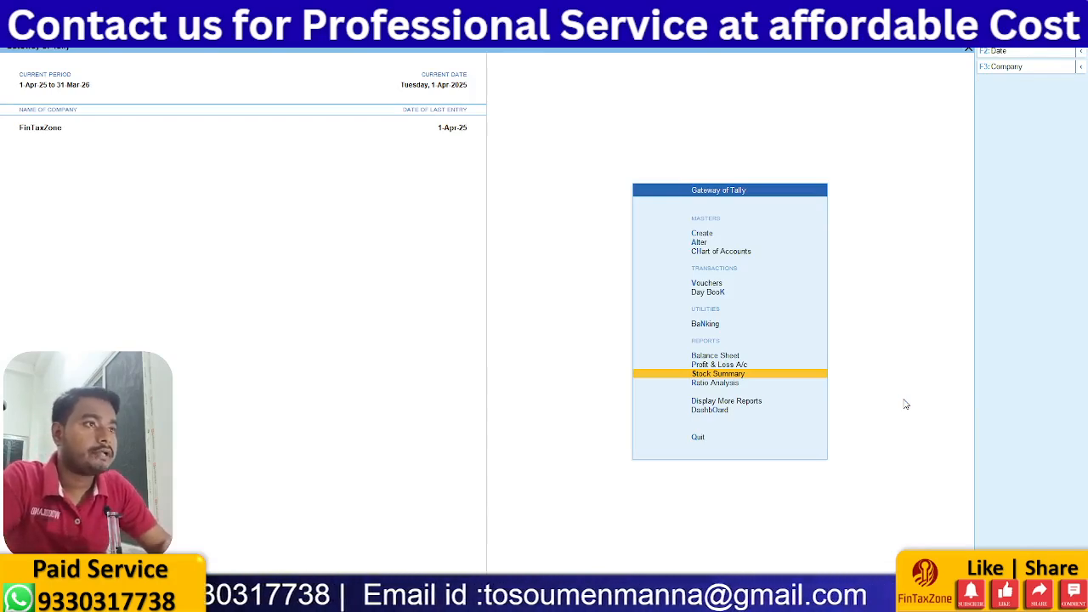
key("Up")
key("Up")
key("Up")
key("Up")
key("Up")
key("Up")
key("Down")
key("Down")
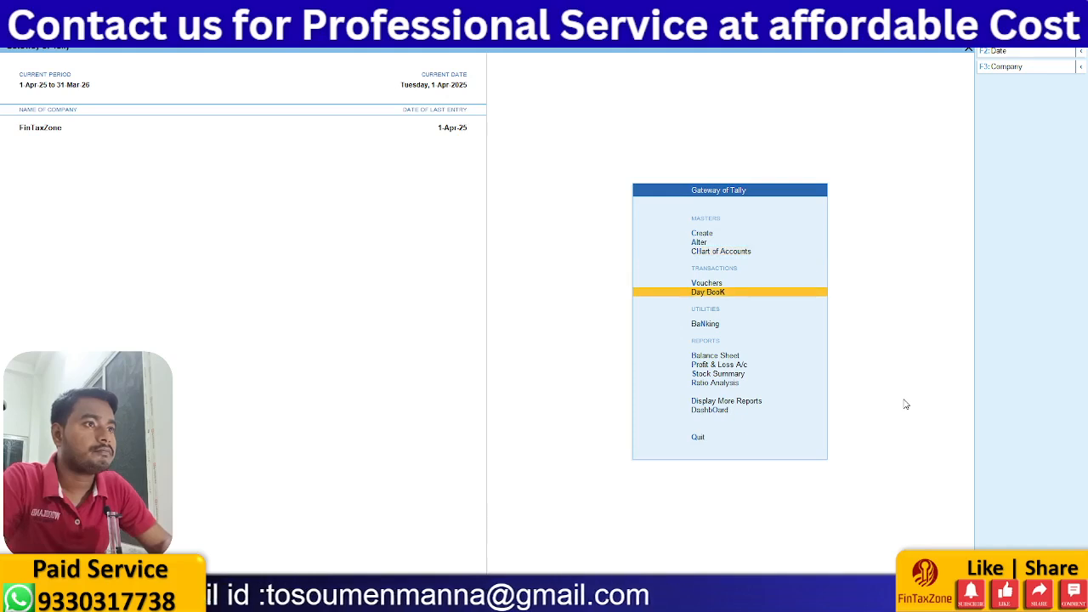
key("Down")
key("Down")
key("Up")
key("Up")
key("Up")
key("Up")
key("Up")
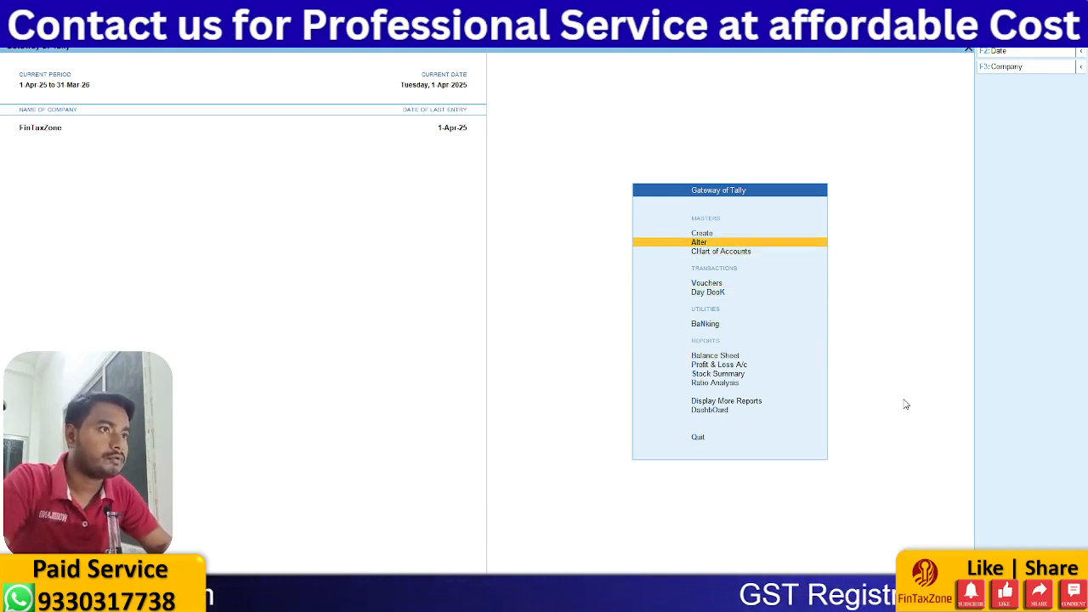
key("Up")
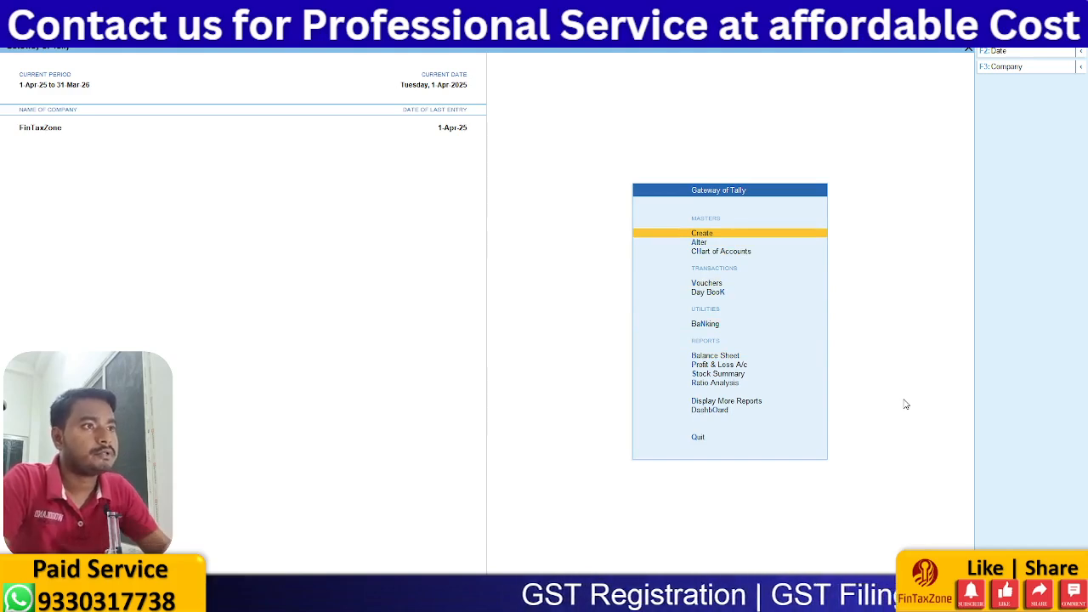
- Open master creation and go to the Inventory Masters section of the list of masters
key("Return")
key("Down")
key("Down")
key("Down")
key("Down")
key("Down")
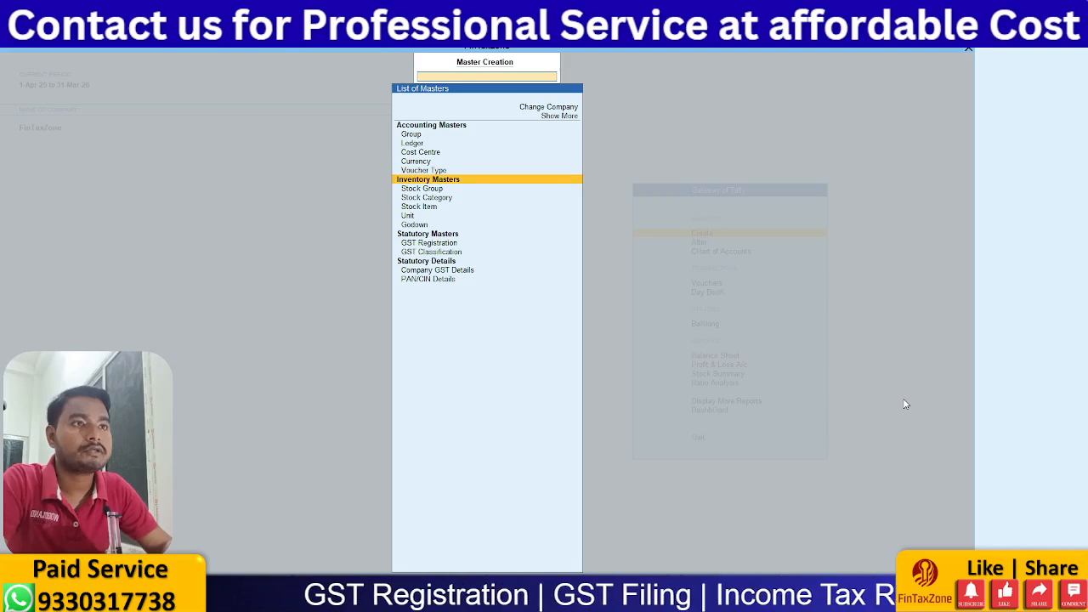